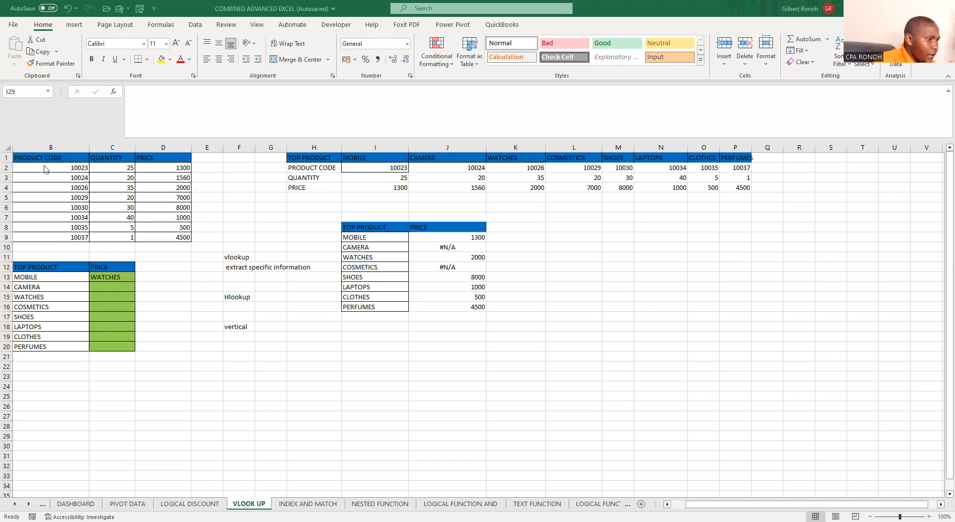
Copy the entire contents of the VLOOK UP sheet and paste them into a new worksheet starting at A1.
left_click(253, 219)
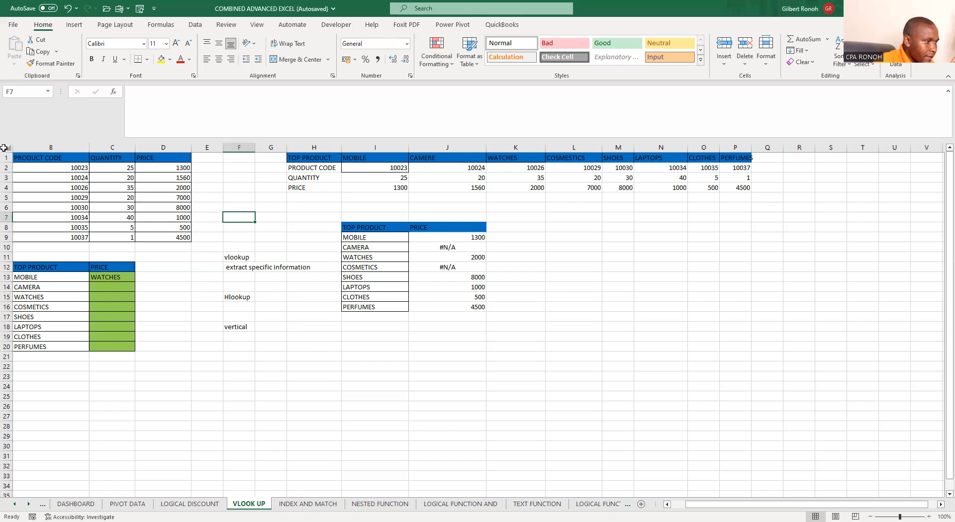
left_click(4, 148)
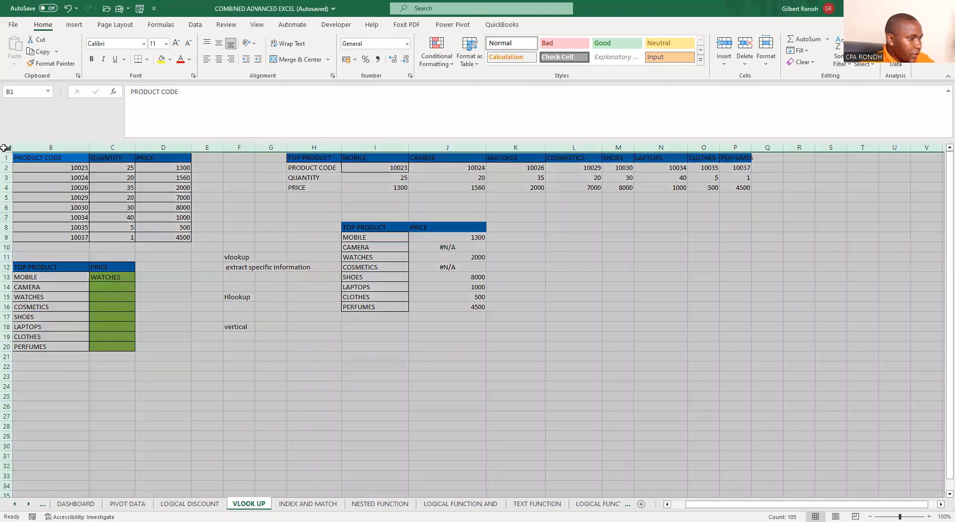
key("ctrl+c")
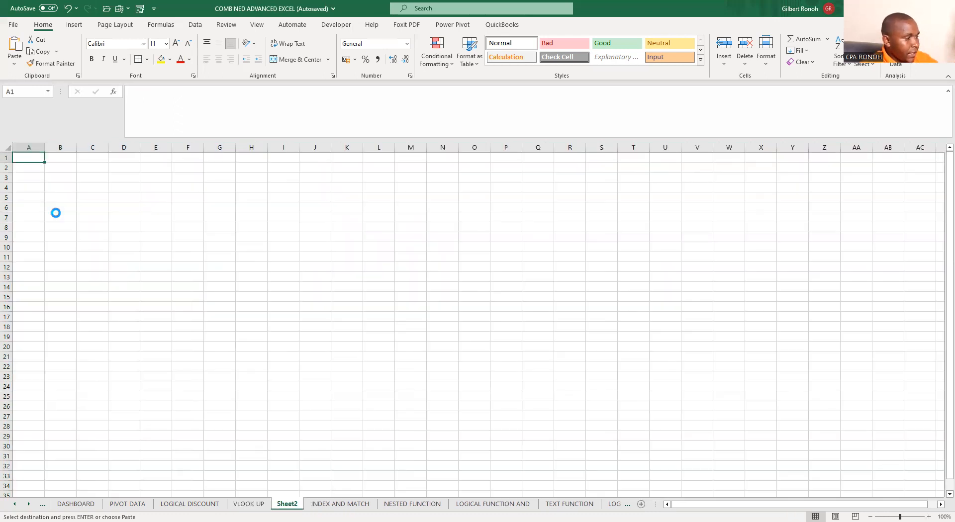
key("ctrl+v")
left_click(519, 309)
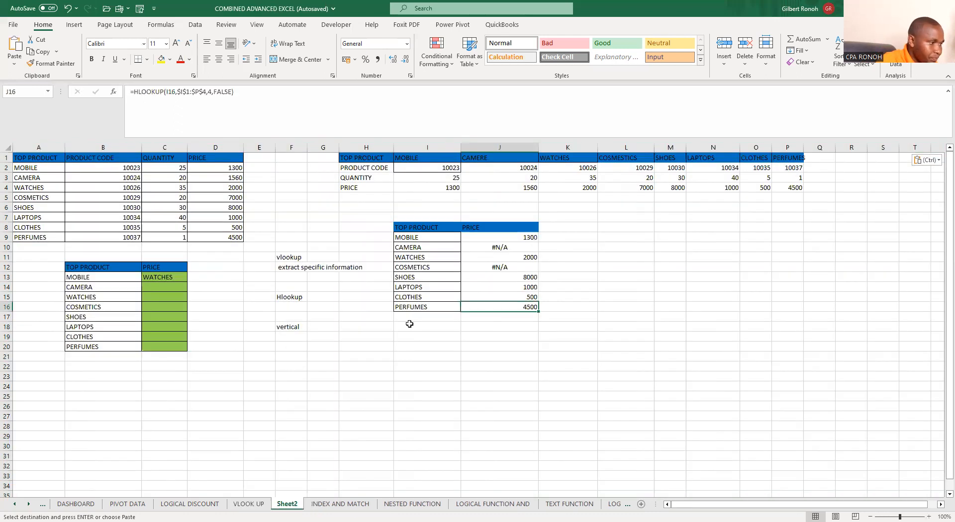
Examine the product table in A1:D9, including its headers and product names, and the price lookup table in B12:C20.
left_click_drag(53, 174, 216, 234)
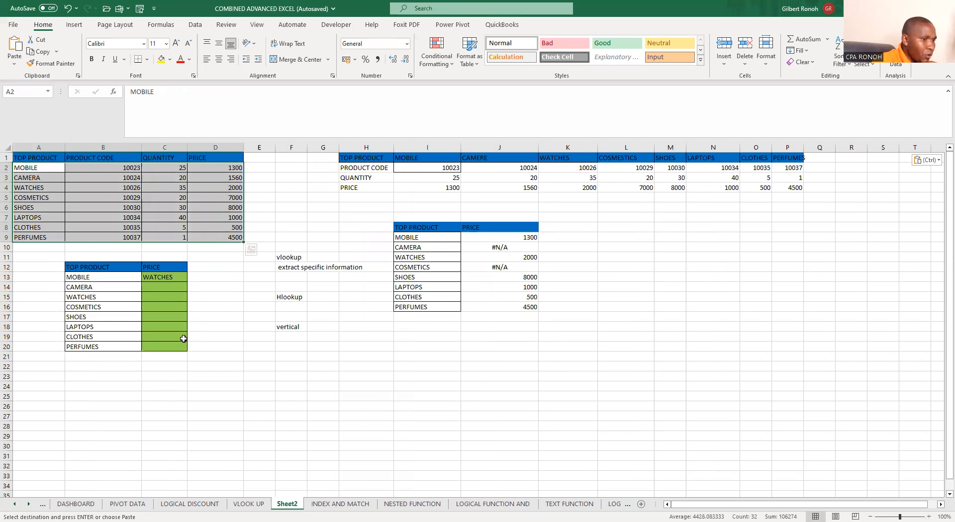
left_click(233, 350)
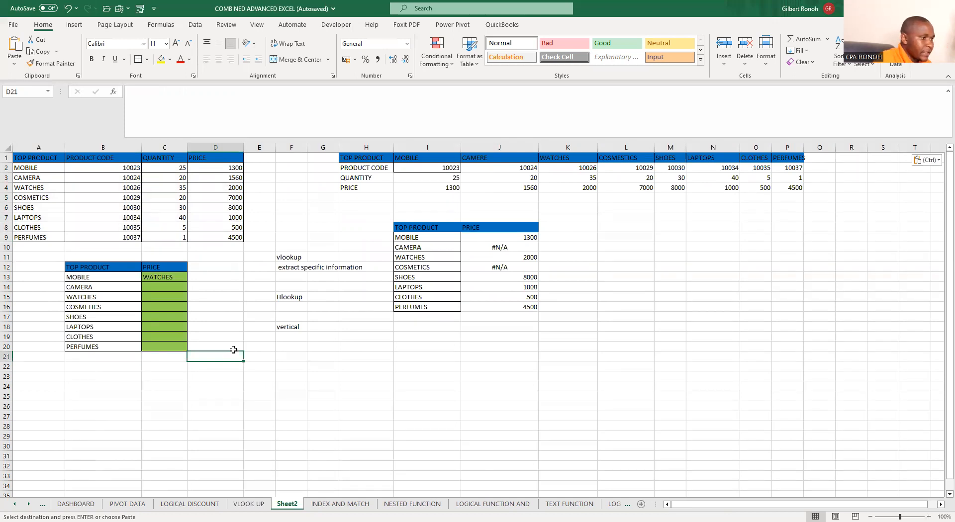
left_click(297, 297)
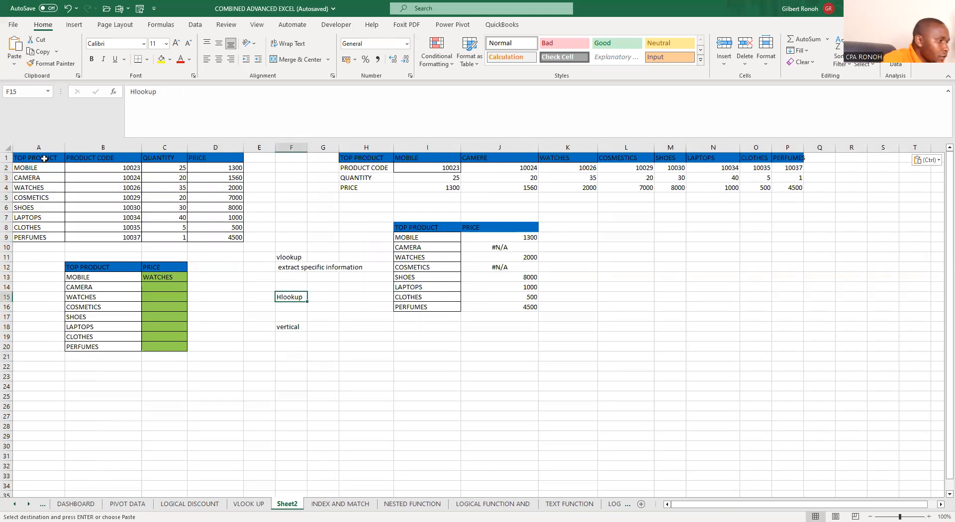
left_click_drag(34, 167, 34, 187)
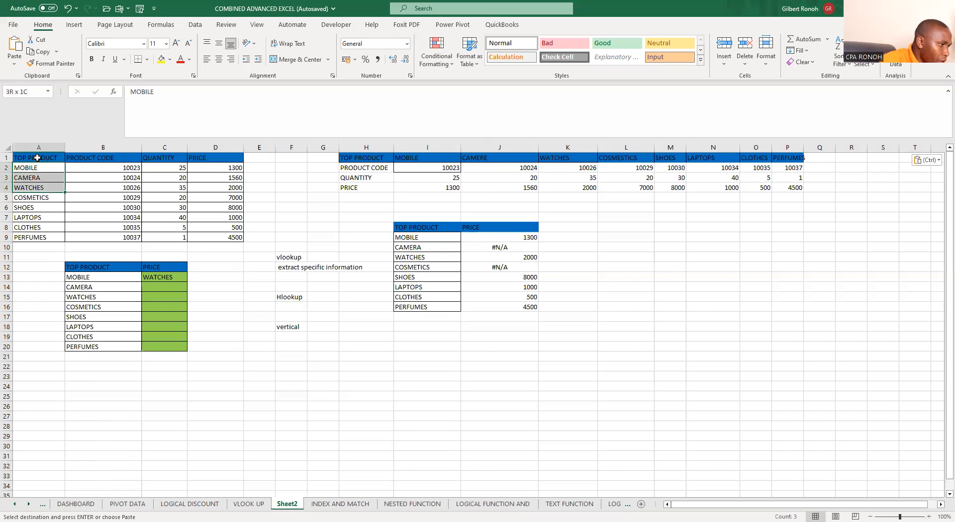
left_click(81, 157)
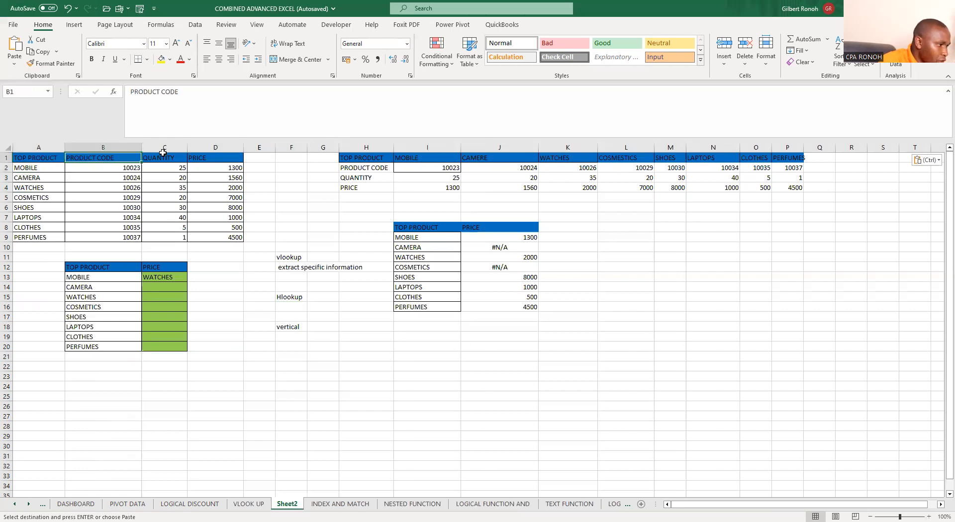
left_click(200, 153)
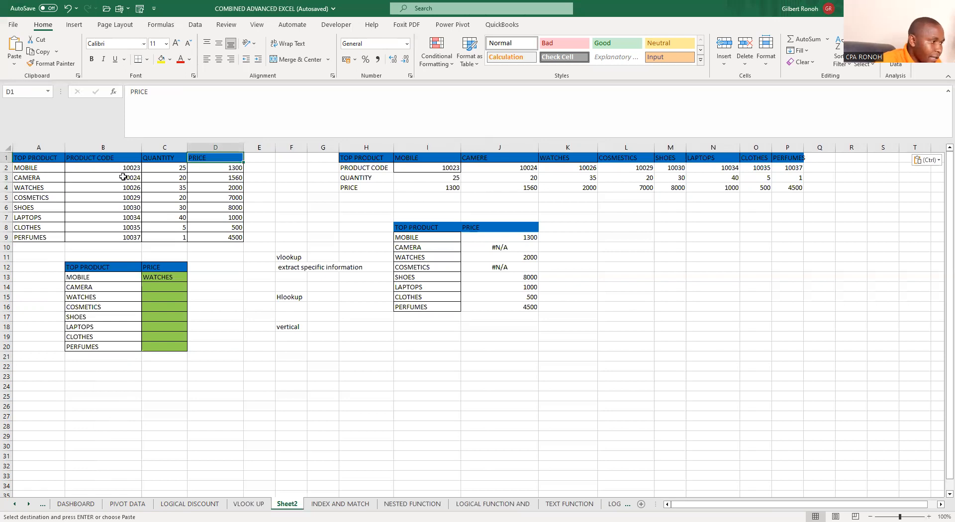
left_click(31, 170)
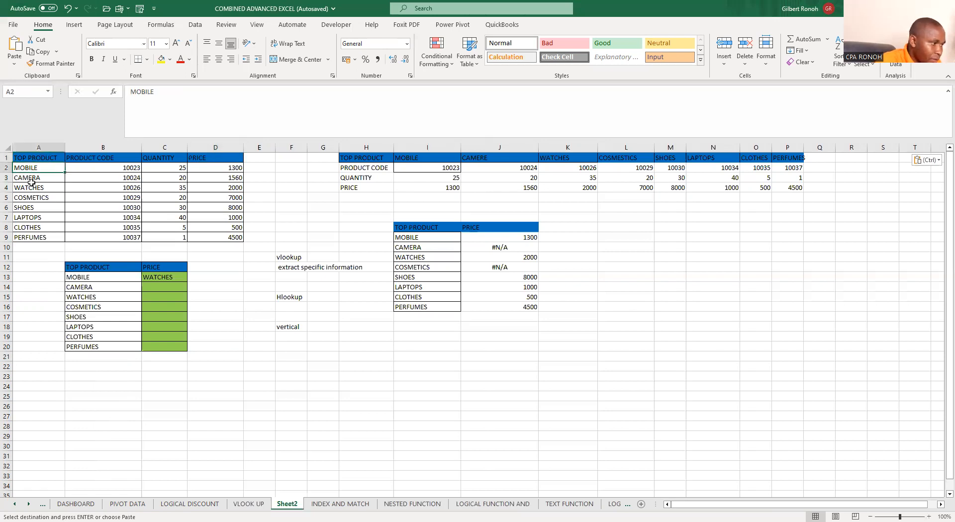
left_click(40, 188)
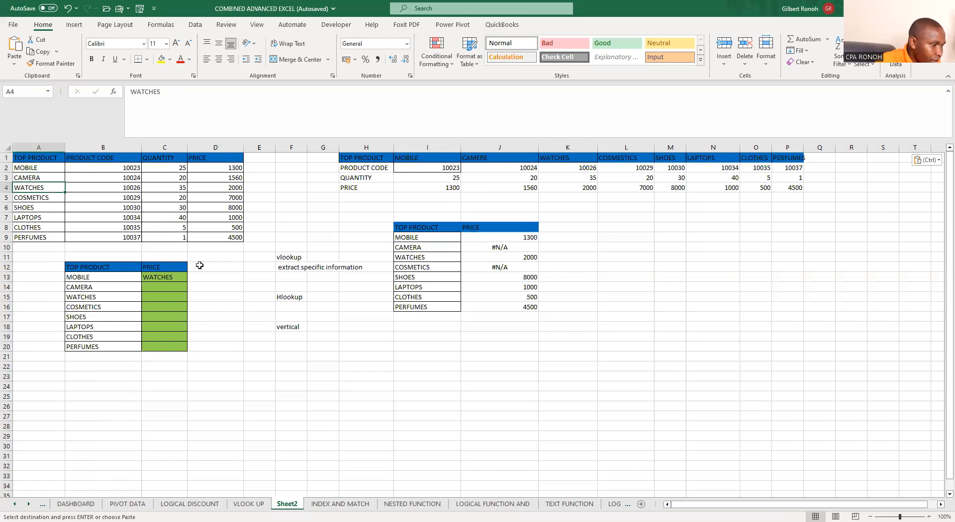
left_click_drag(81, 265, 156, 344)
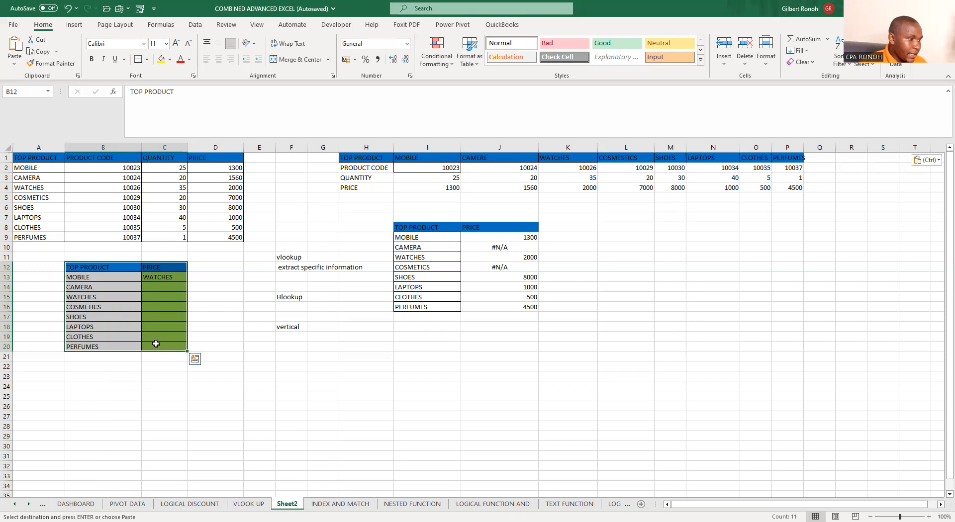
left_click(297, 340)
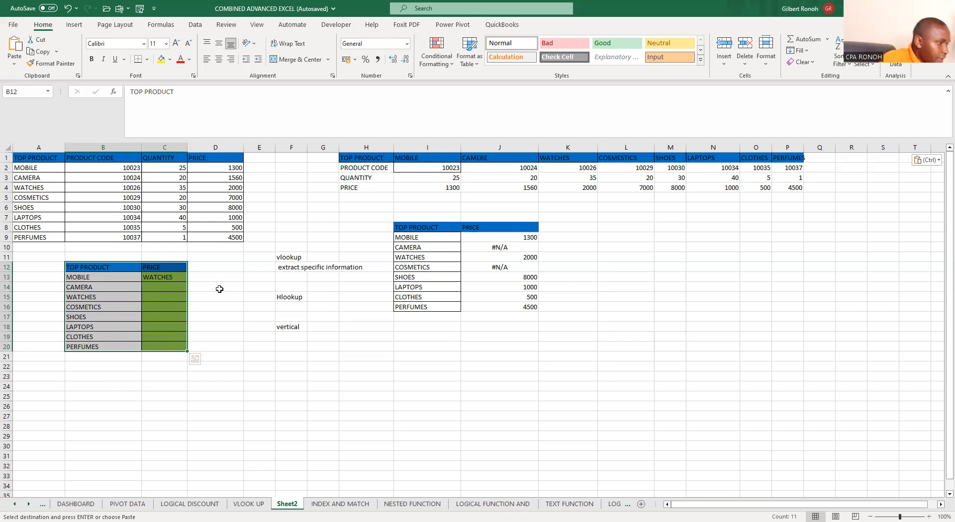
Delete the old HLOOKUP formula from the MOBILE price cell C13.
left_click(172, 276)
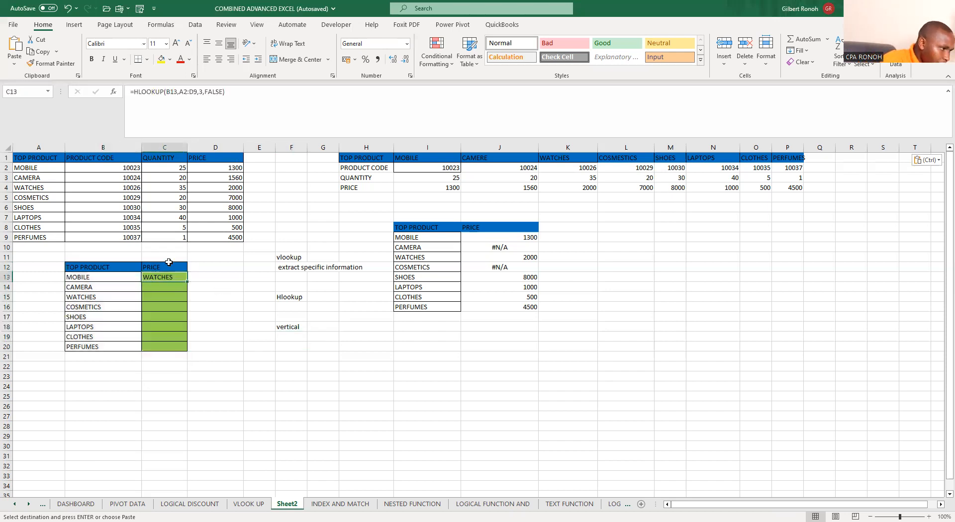
left_click(169, 263)
left_click(158, 277)
key("Delete")
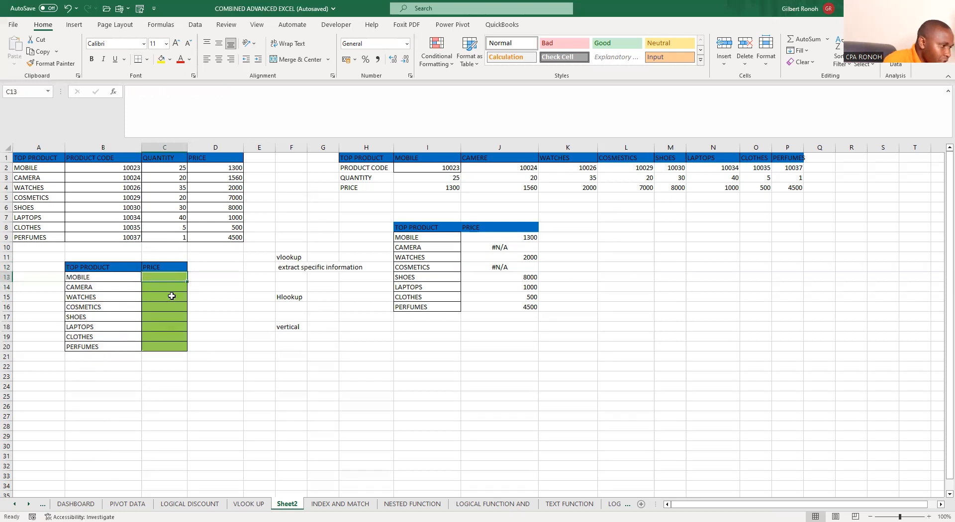
left_click_drag(102, 277, 99, 330)
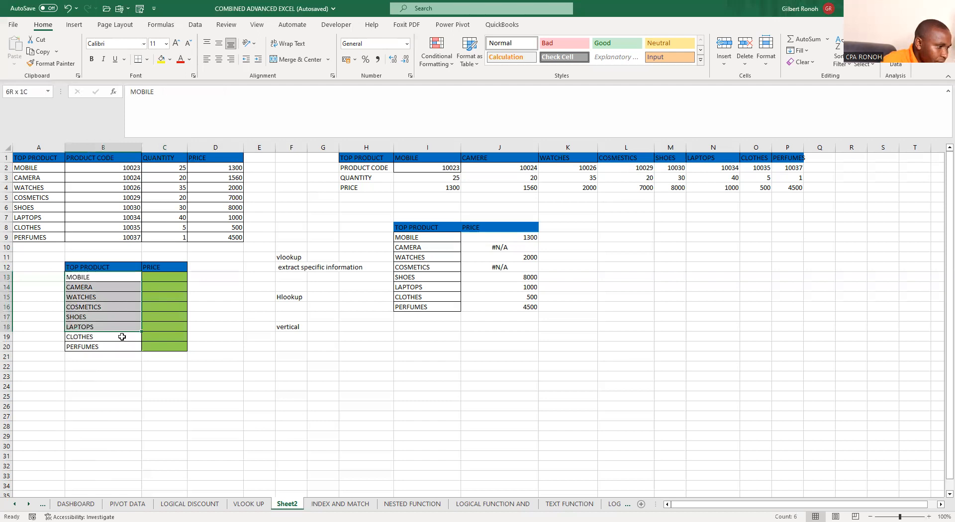
left_click(225, 346)
left_click_drag(39, 165, 218, 218)
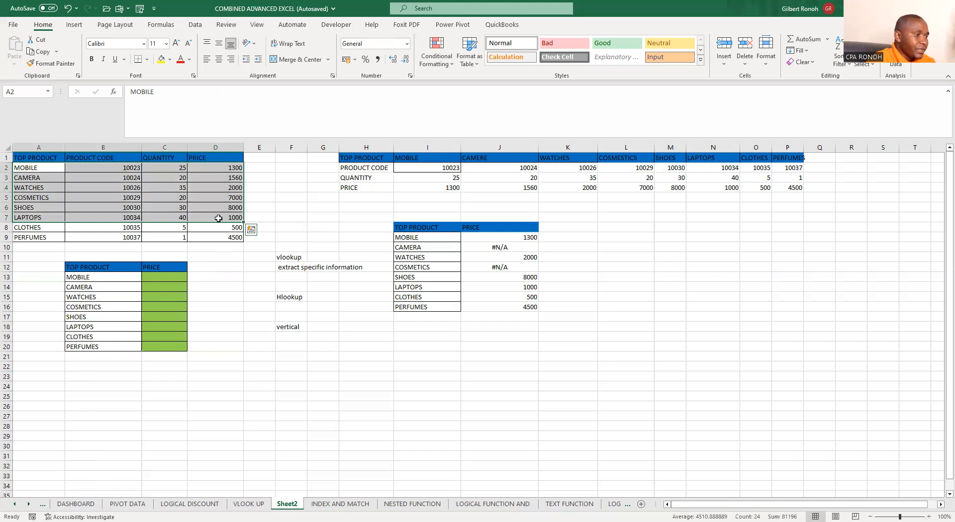
left_click(251, 327)
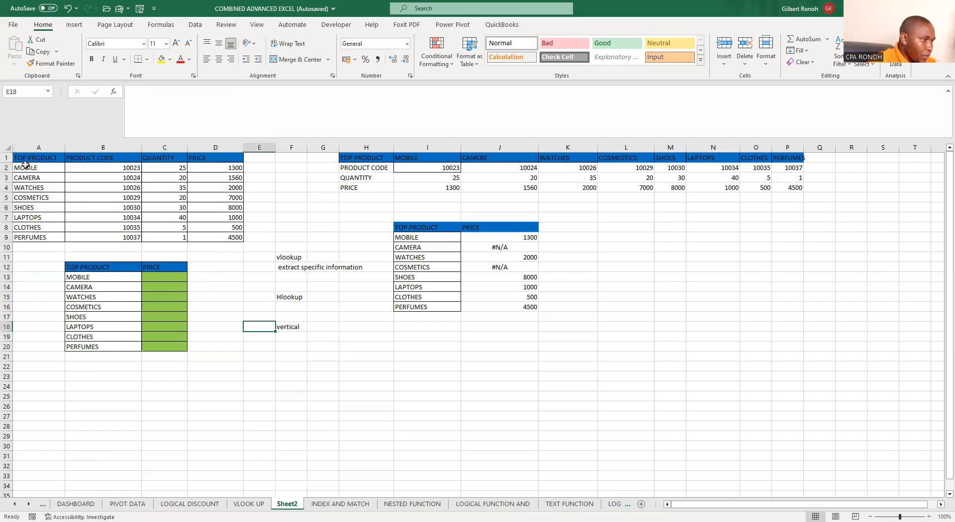
Name the product data range A2:D9 VLOOKUP1, leaving out the header row.
left_click_drag(25, 165, 215, 234)
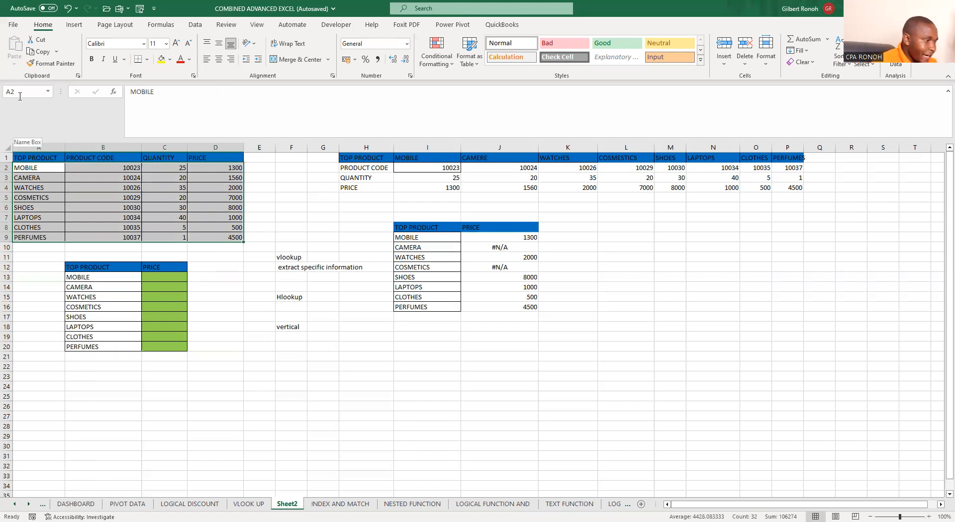
left_click(22, 91)
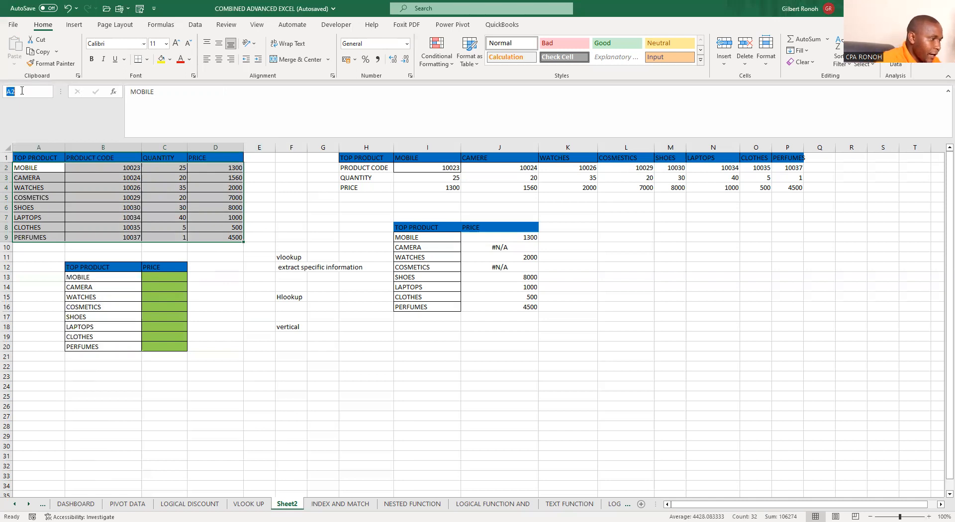
type("VLOO")
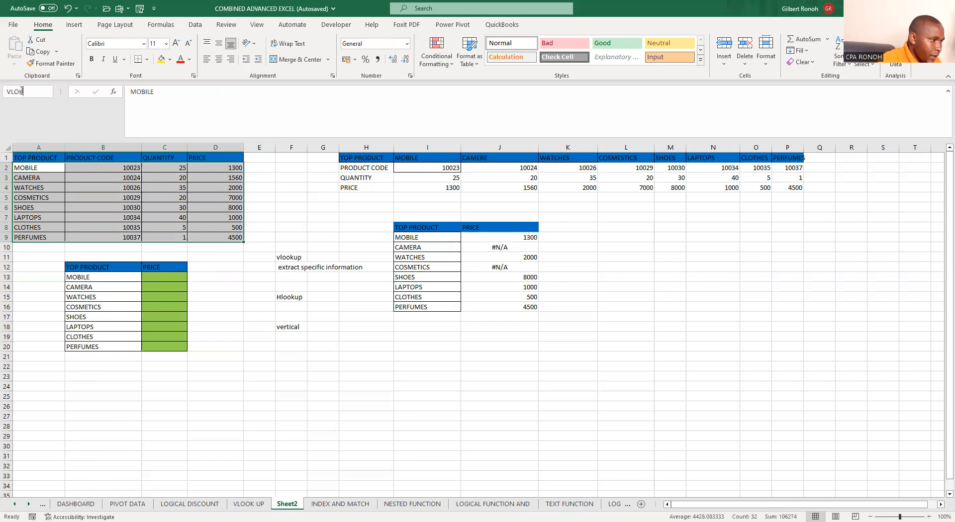
key("BackSpace")
type("OKUP1")
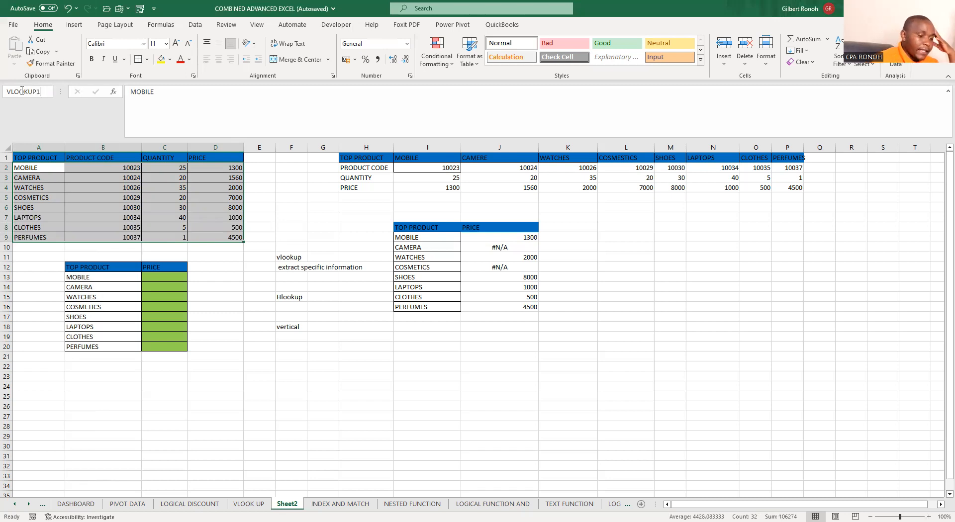
key("Return")
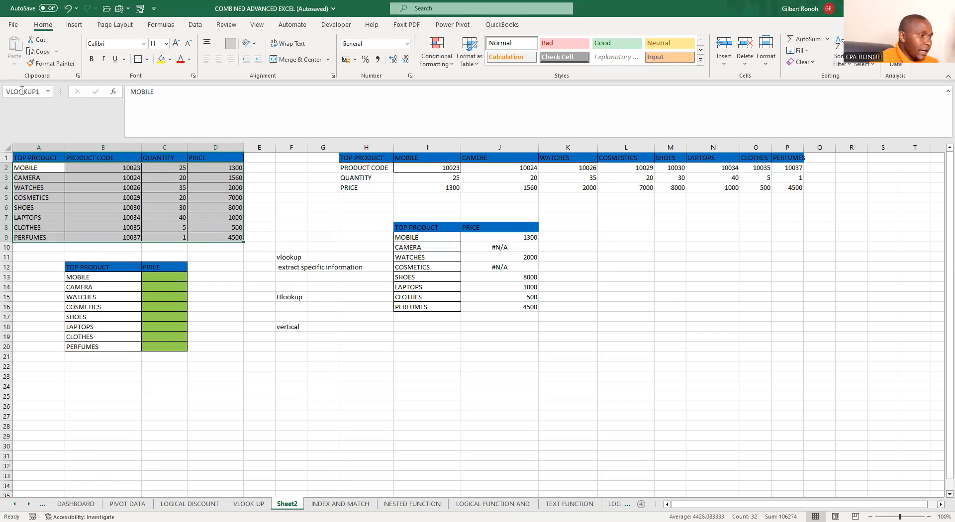
left_click(231, 316)
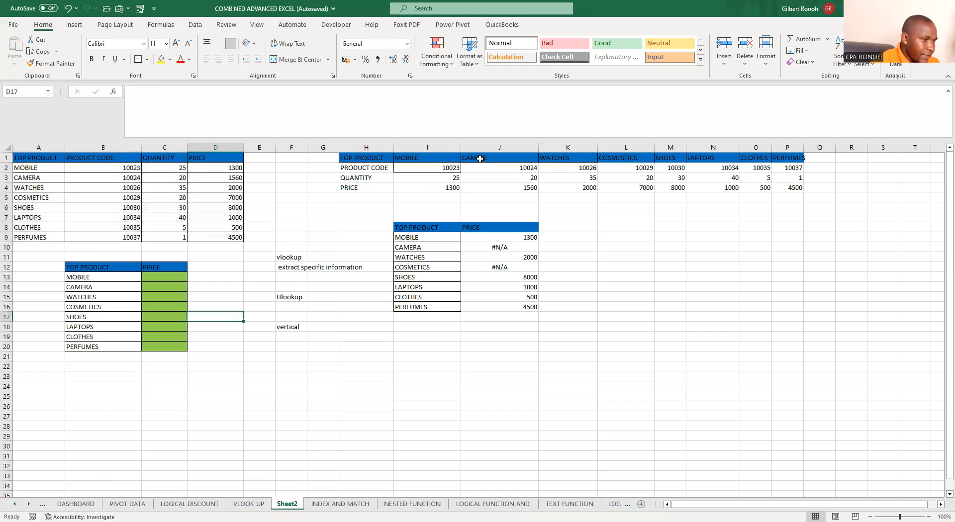
left_click(294, 371)
Insert a VLOOKUP function in the MOBILE price cell C13, with B13 as its lookup value.
left_click(159, 276)
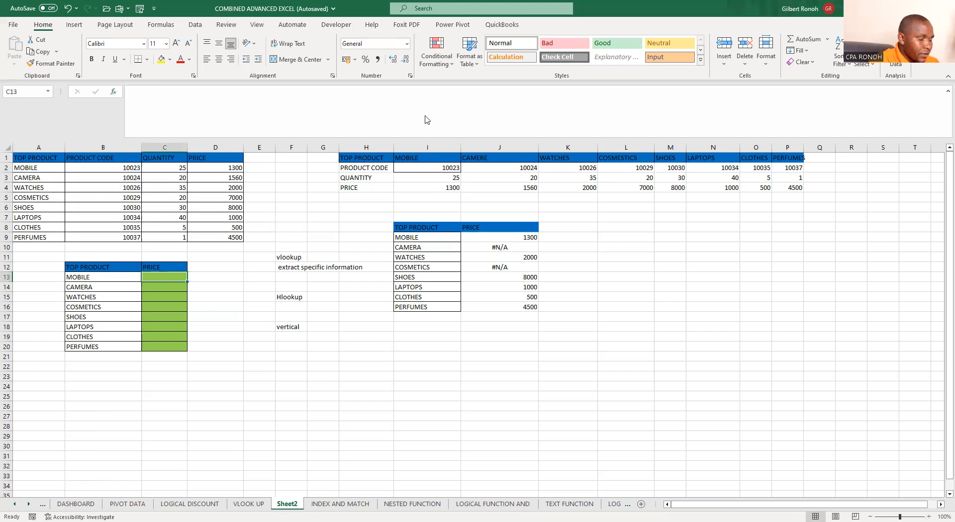
key("shift+F3")
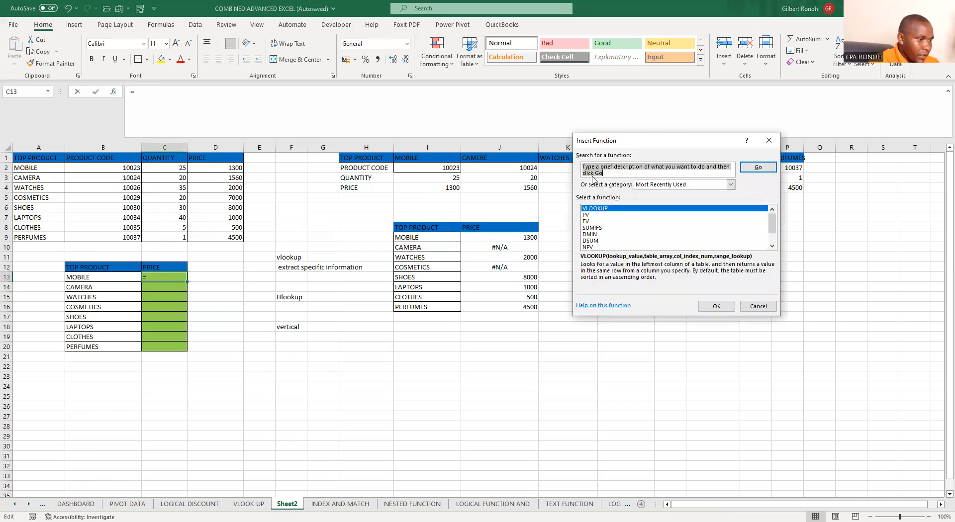
left_click(602, 209)
left_click(711, 307)
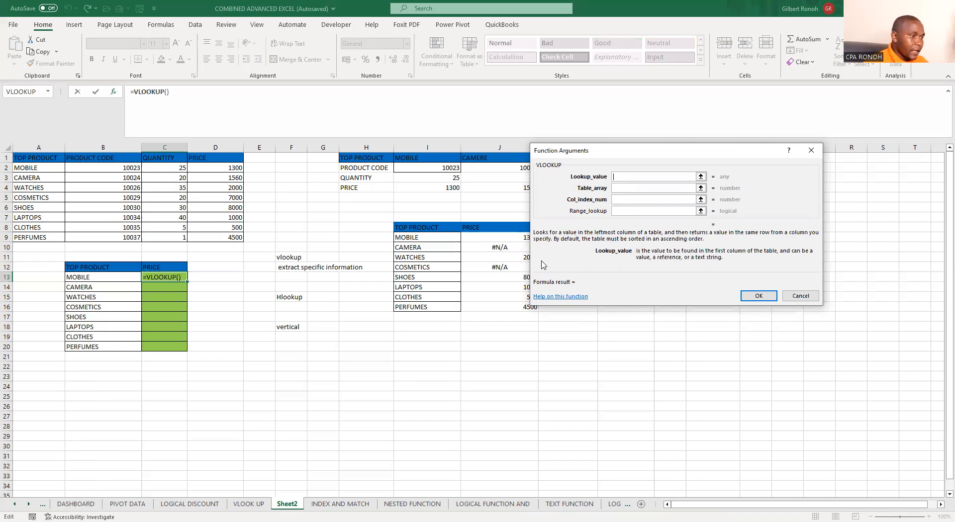
left_click(100, 273)
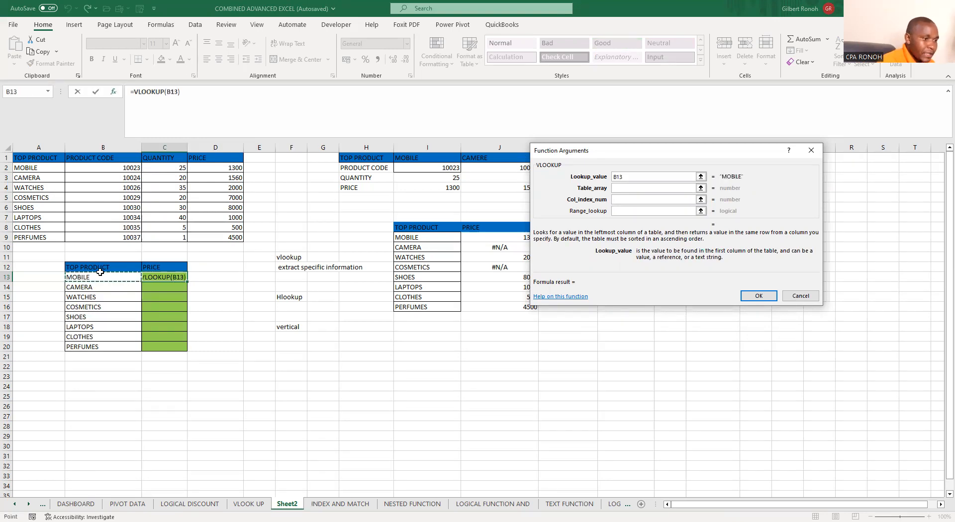
left_click(638, 188)
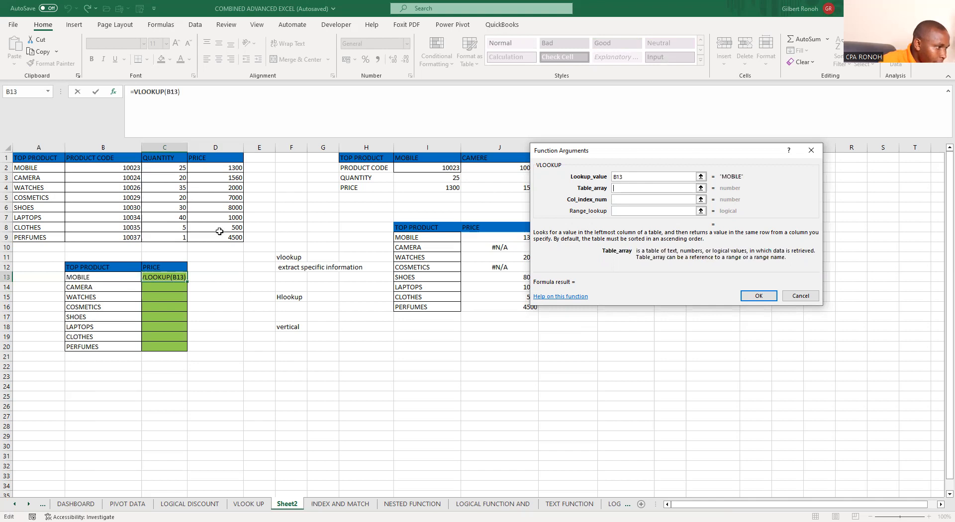
type("VLOOKUP1")
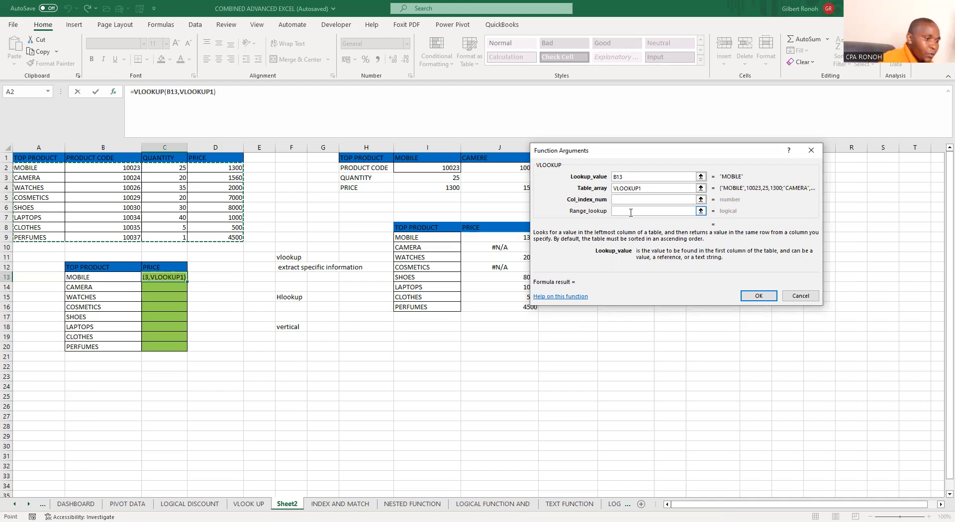
key("BackSpace")
key("BackSpace")
key("BackSpace")
key("BackSpace")
key("BackSpace")
key("BackSpace")
key("BackSpace")
key("BackSpace")
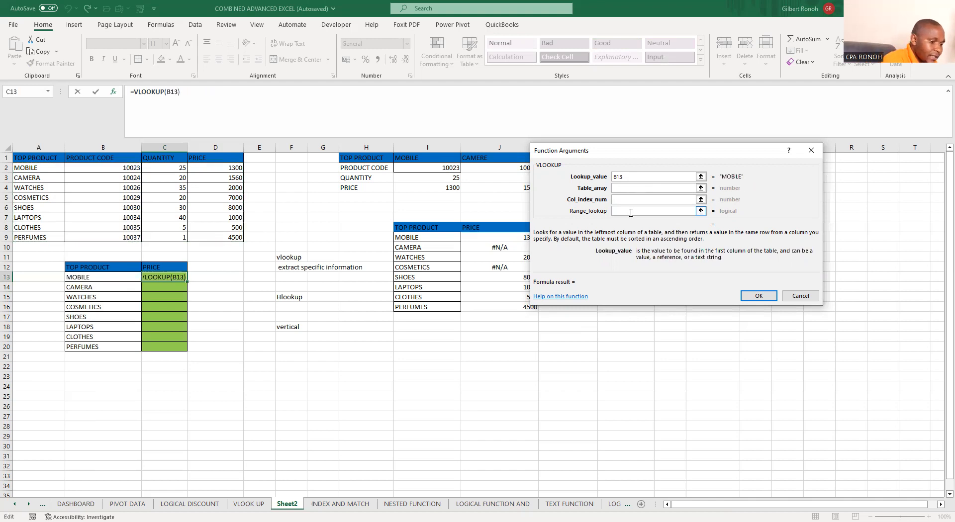
Set the VLOOKUP function's table array to the named range VLOOKUP1.
type("VLOO")
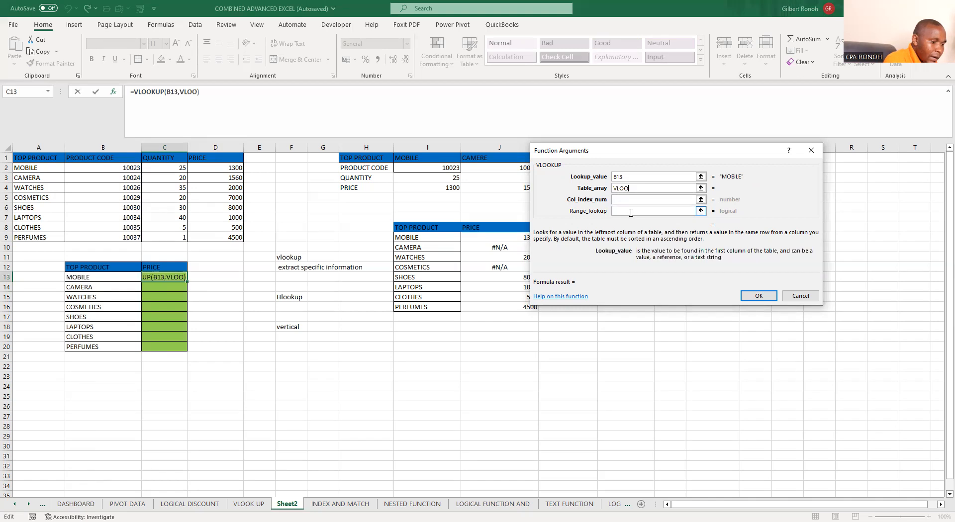
type("KUP1")
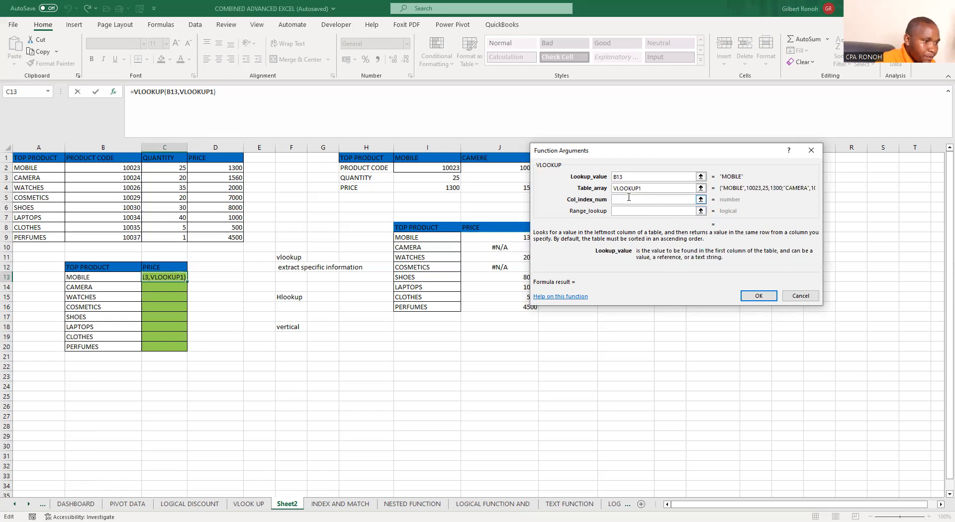
left_click(629, 199)
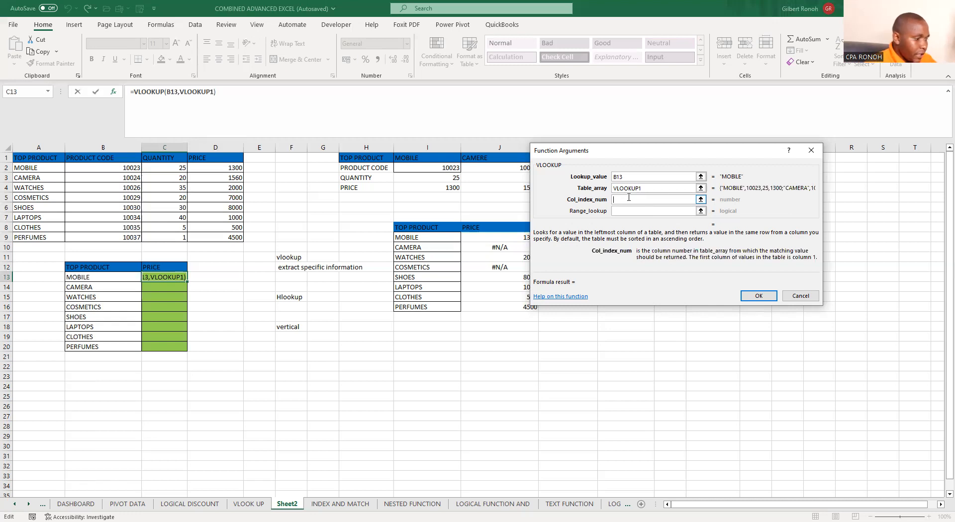
Complete the VLOOKUP function in C13 with column index number 4 and range lookup 0.
type("4")
left_click(633, 210)
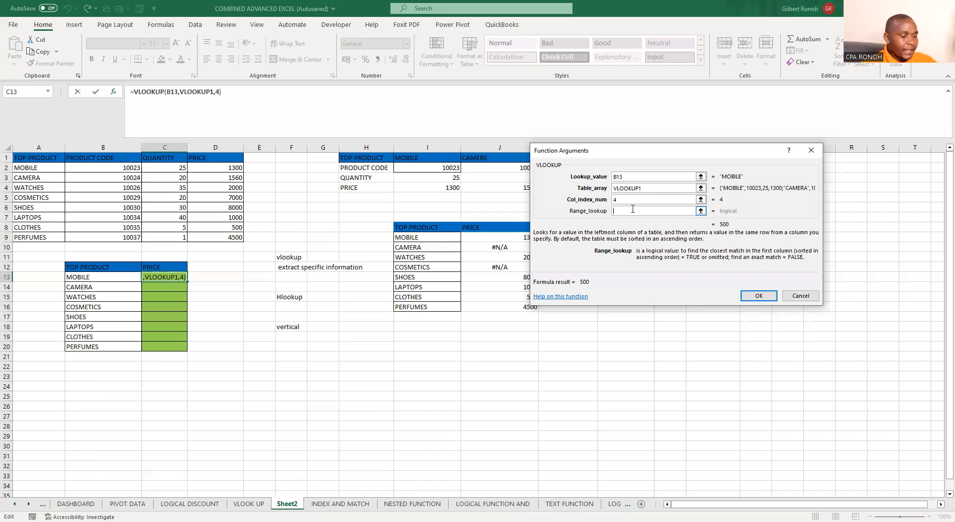
type("0")
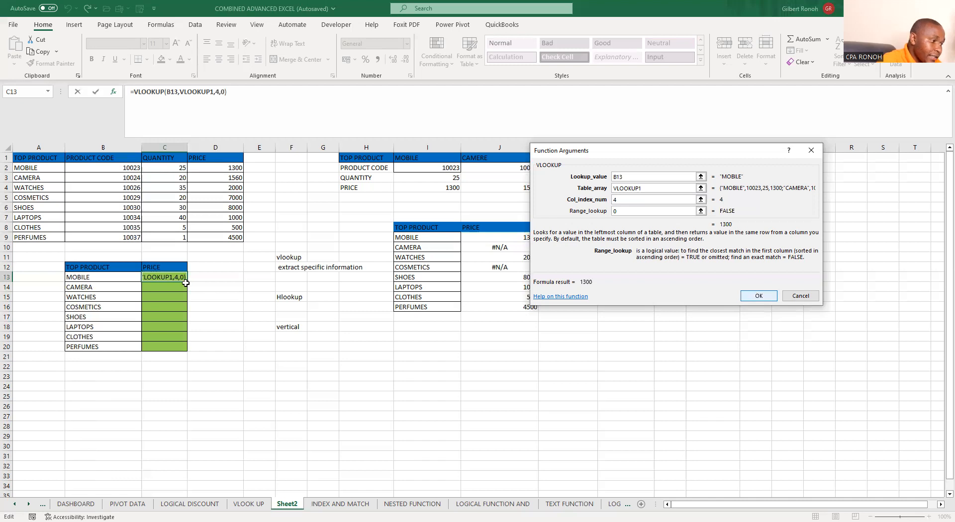
key("Return")
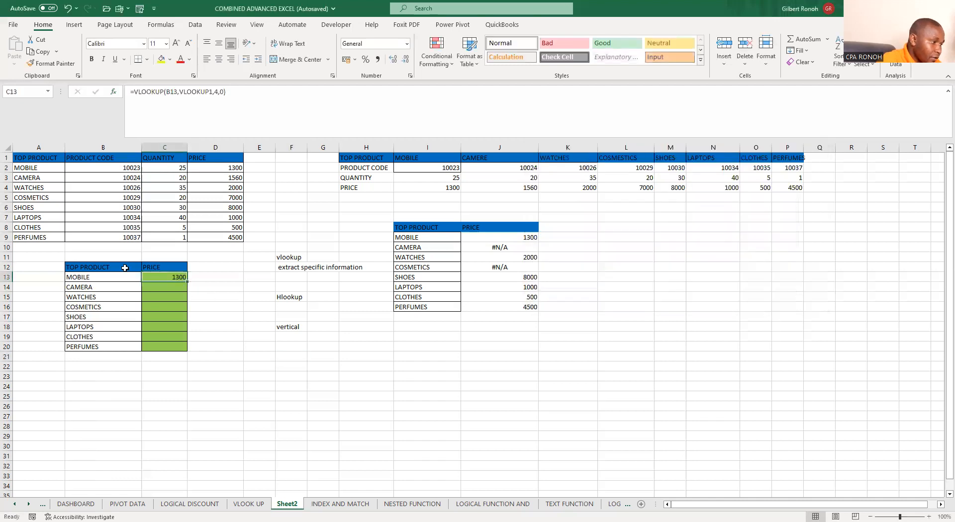
Highlight the MOBILE price cell D2 in the product data table with a yellow fill.
left_click(215, 168)
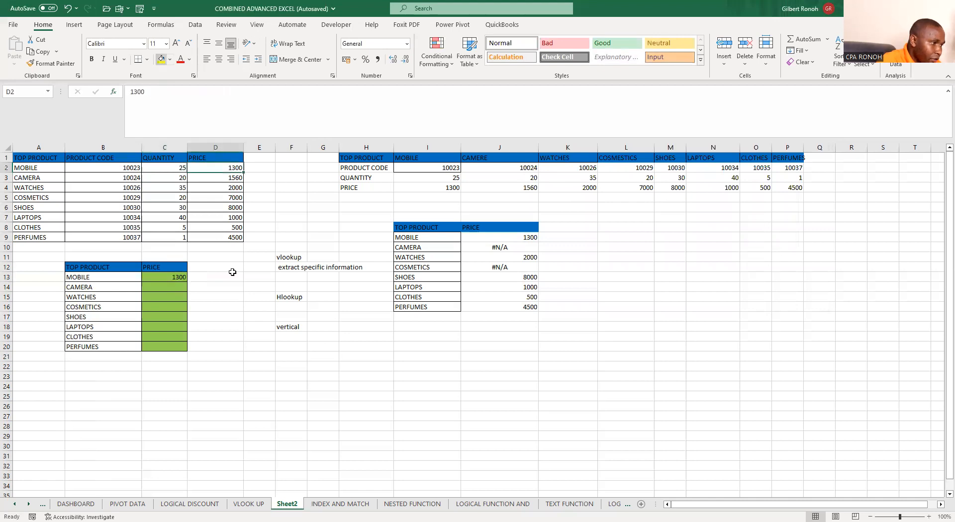
left_click(176, 278)
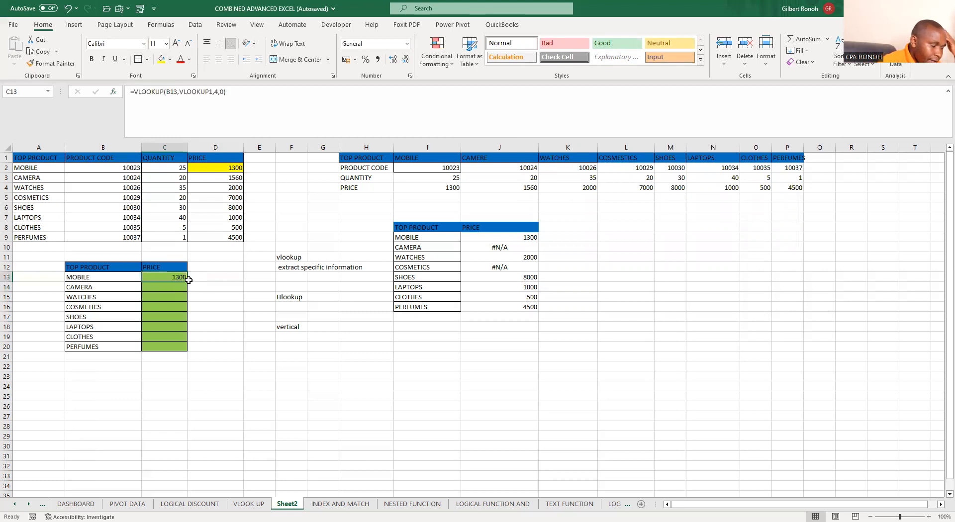
left_click(188, 280)
left_click(171, 280)
left_click(270, 363)
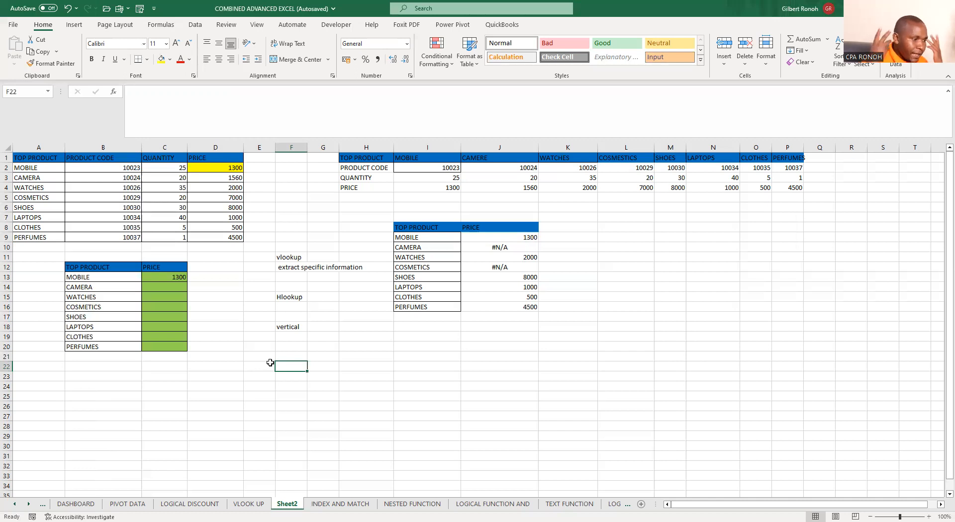
Copy the VLOOKUP formula from C13 and paste only the formula into the remaining price cells C14:C20.
left_click(166, 275)
key("ctrl+c")
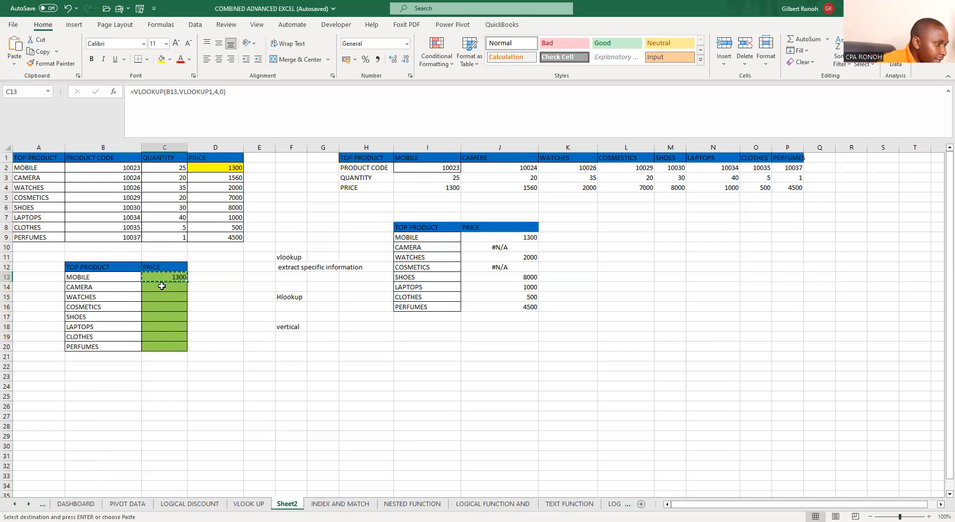
left_click(162, 288)
left_click_drag(162, 287, 157, 343)
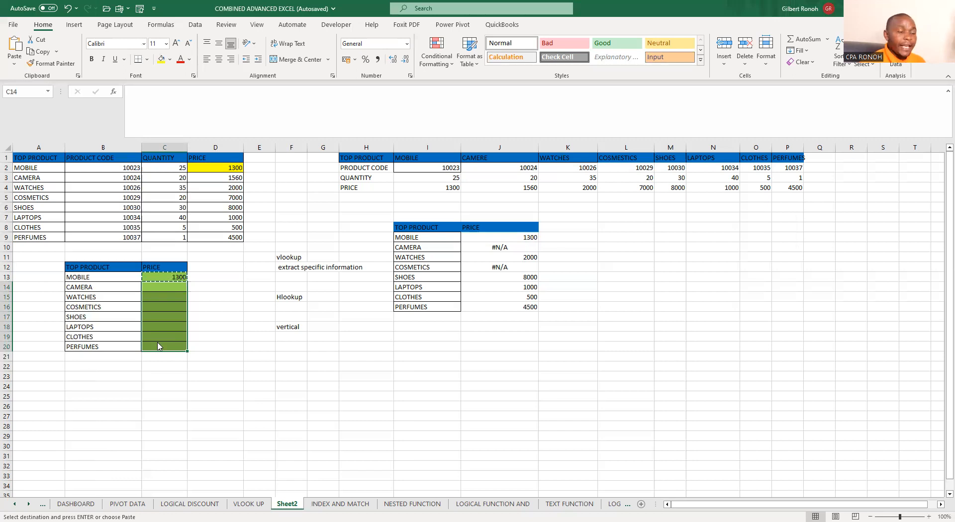
key("ctrl+alt+v")
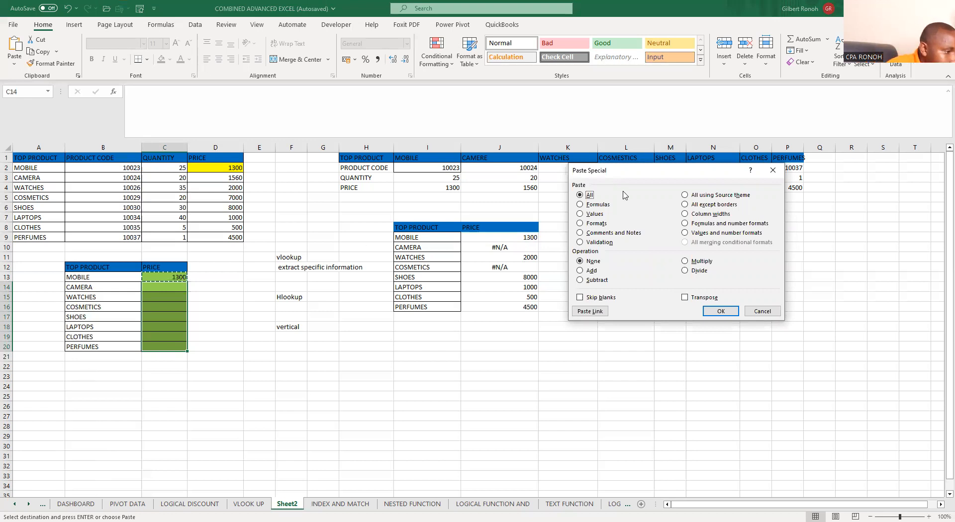
left_click(581, 205)
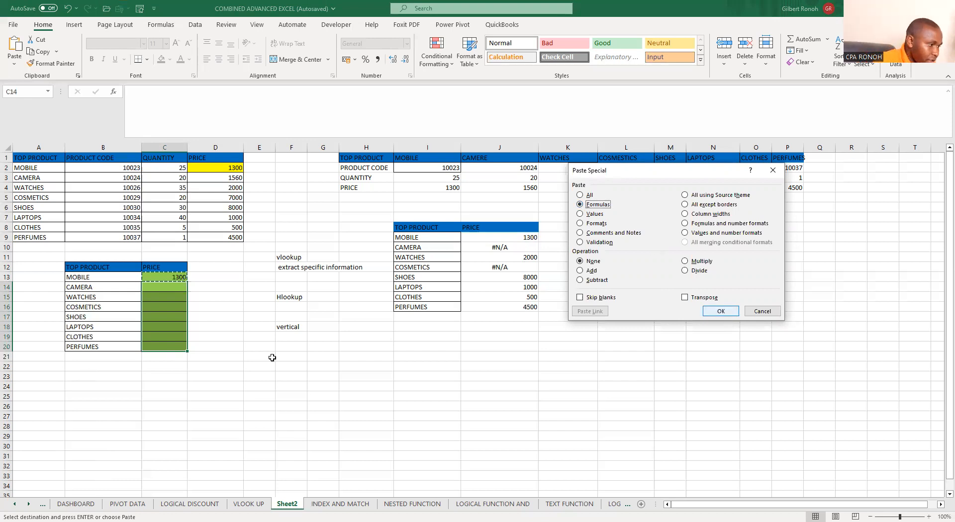
key("Return")
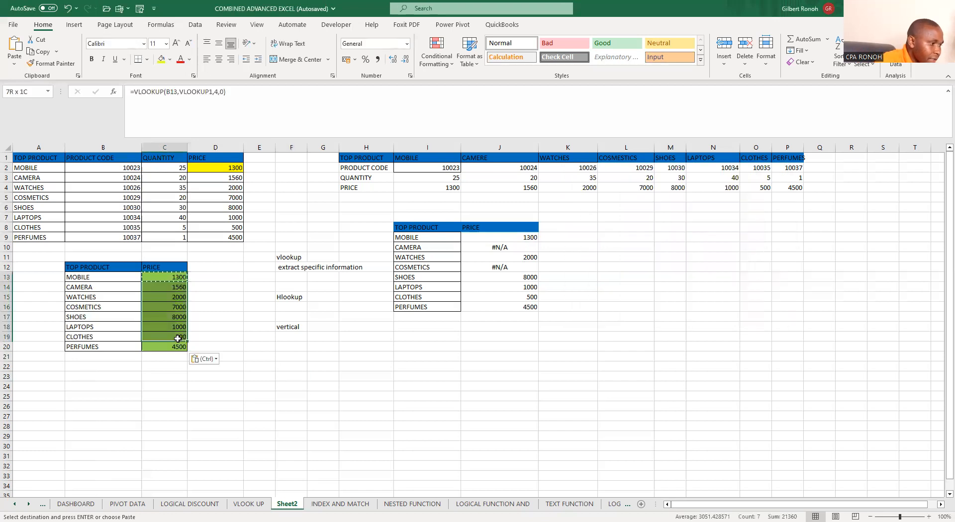
left_click(236, 223)
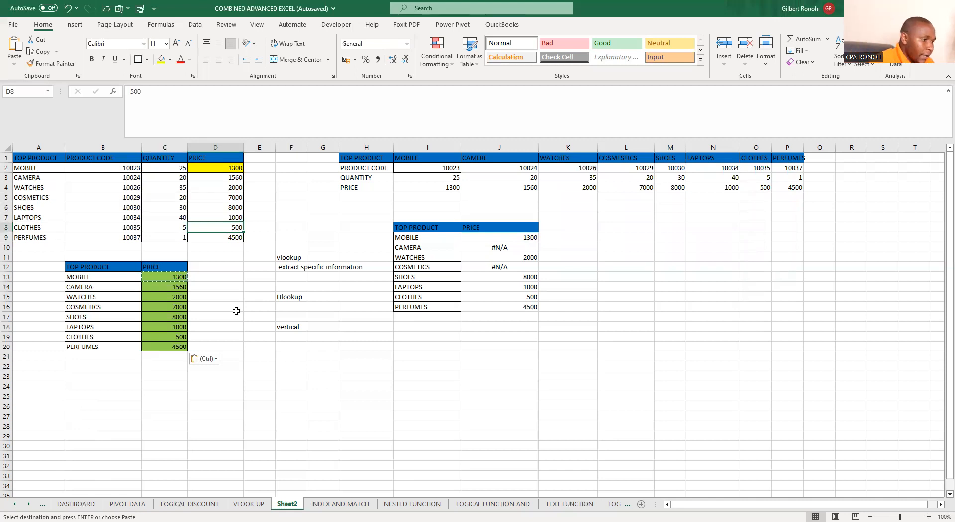
left_click(308, 349)
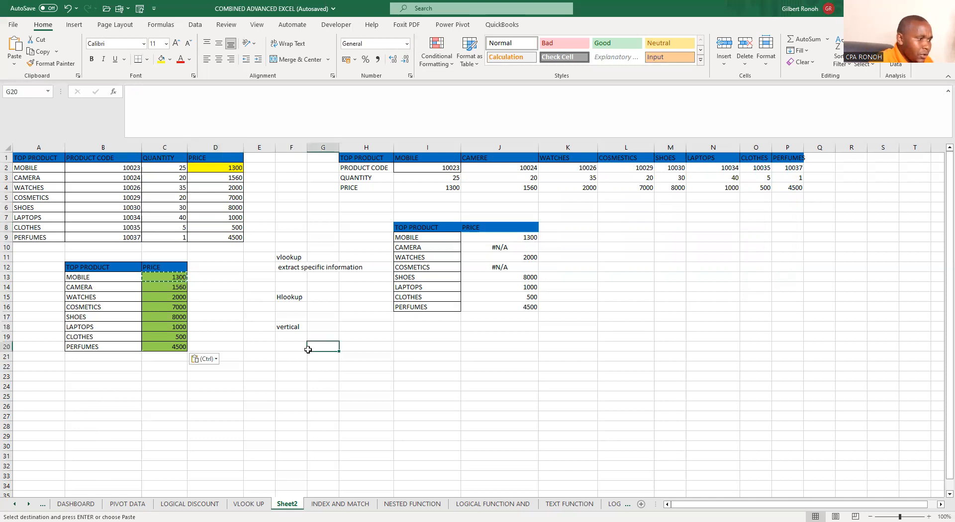
Begin a VLOOKUP formula in D13, beside the MOBILE price, with B13 as its lookup value.
left_click(210, 273)
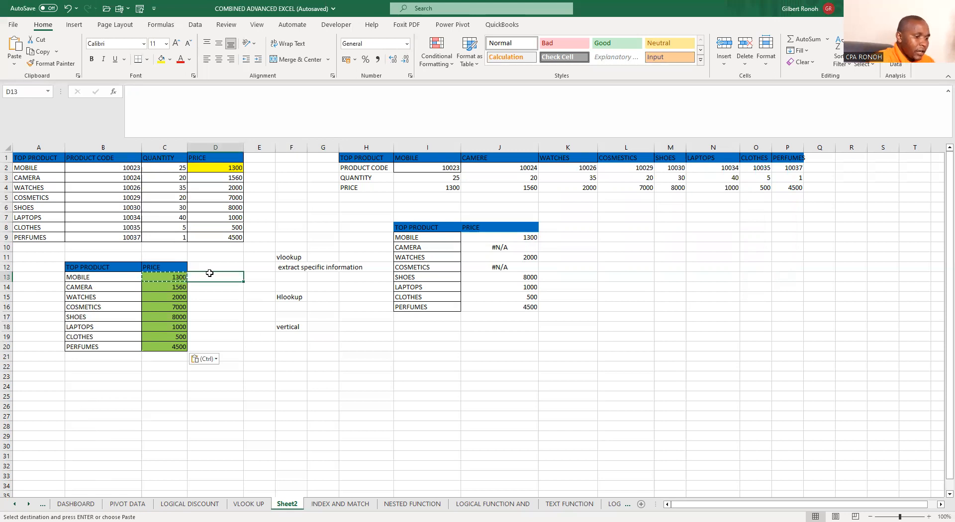
type("=")
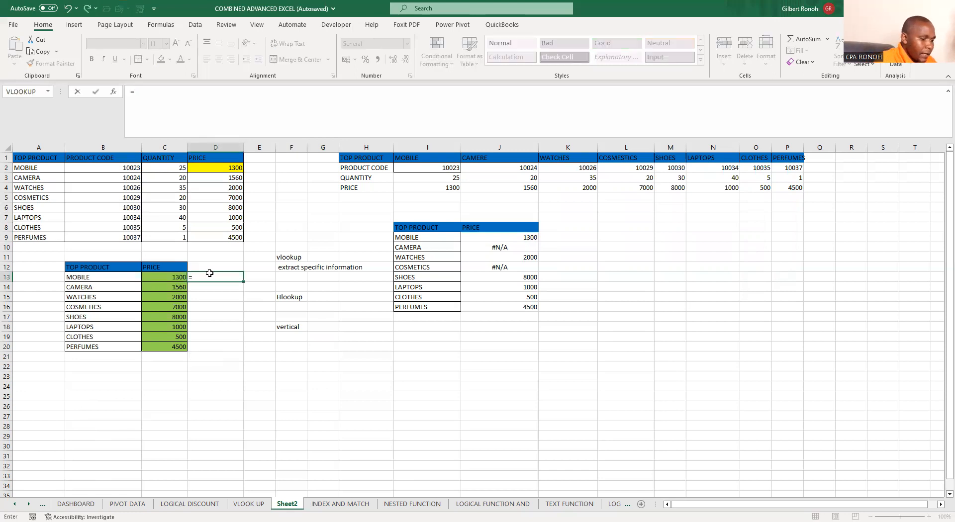
type("VLO")
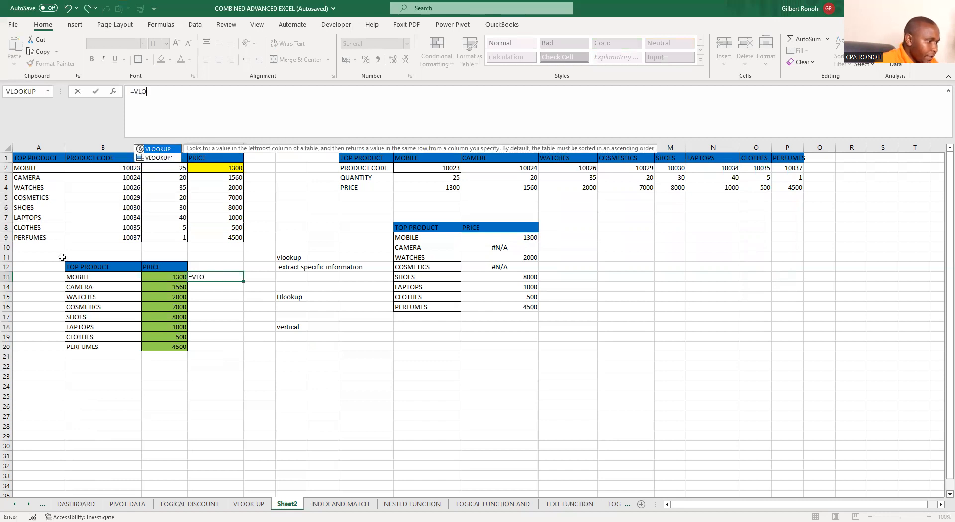
key("Tab")
key("Left")
key("Left")
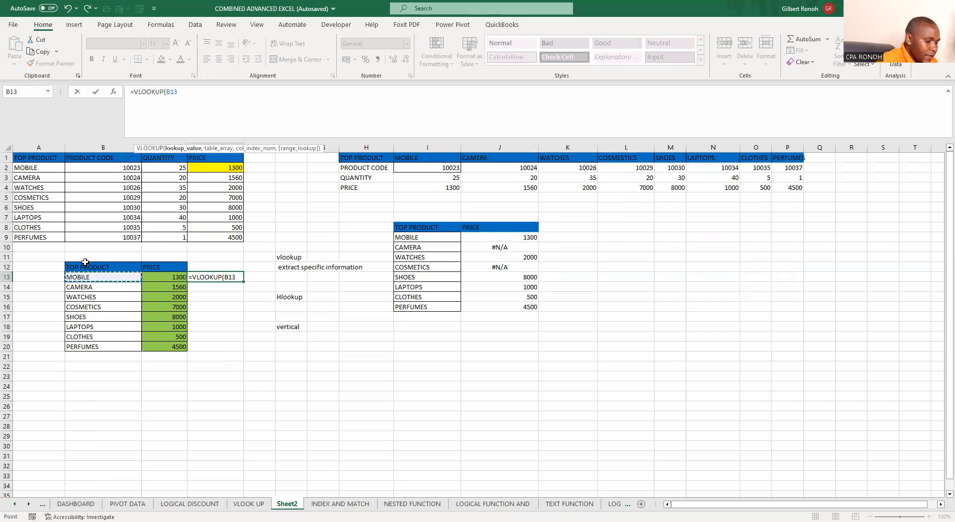
type(",")
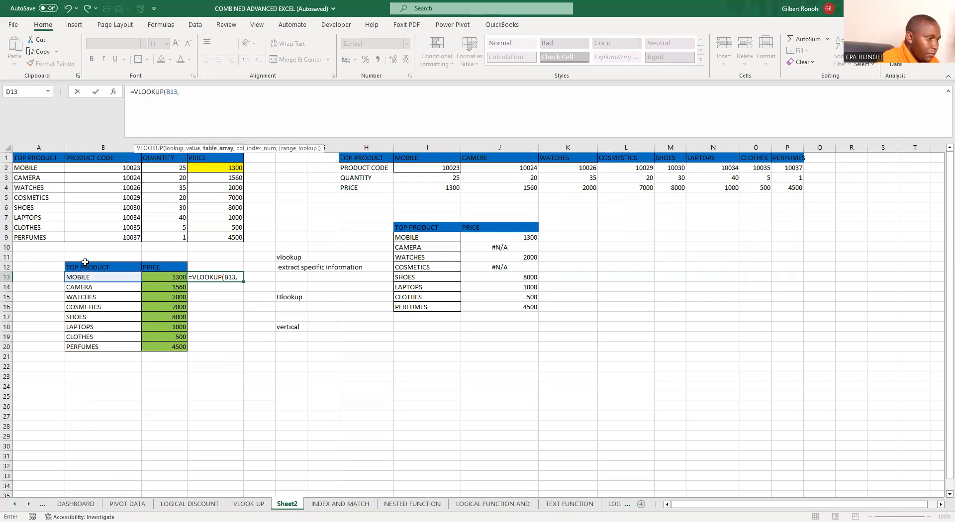
Finish the D13 VLOOKUP formula with table array VLOOKUP1, column index 2 and range lookup 0.
type("VLO")
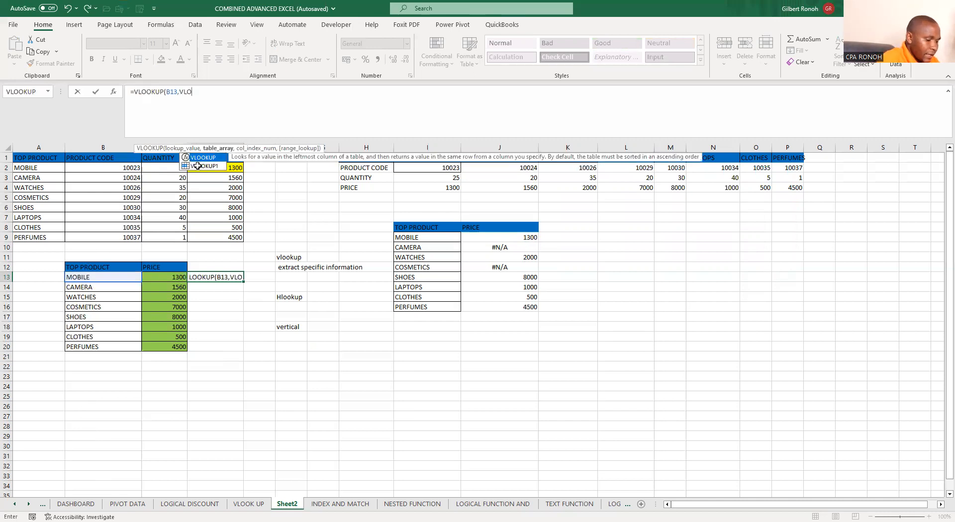
double_click(197, 166)
type(",")
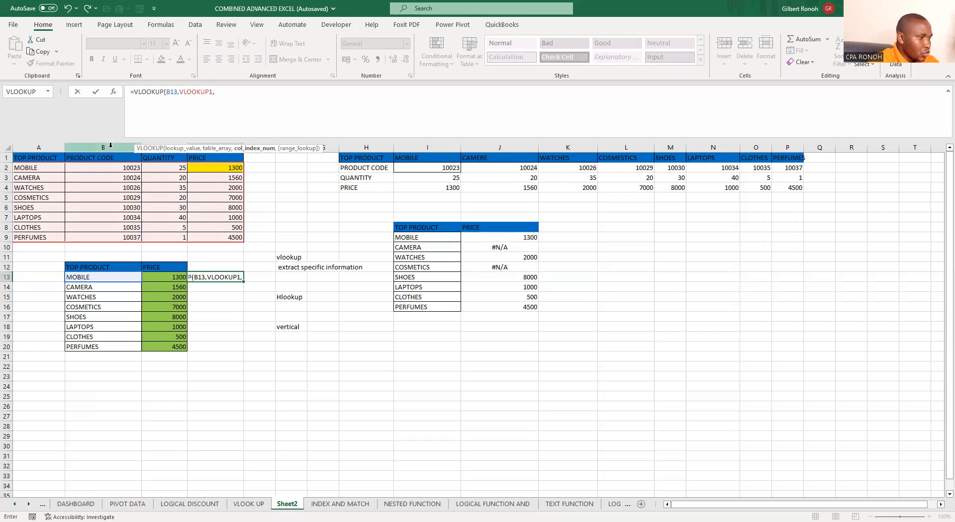
type("2")
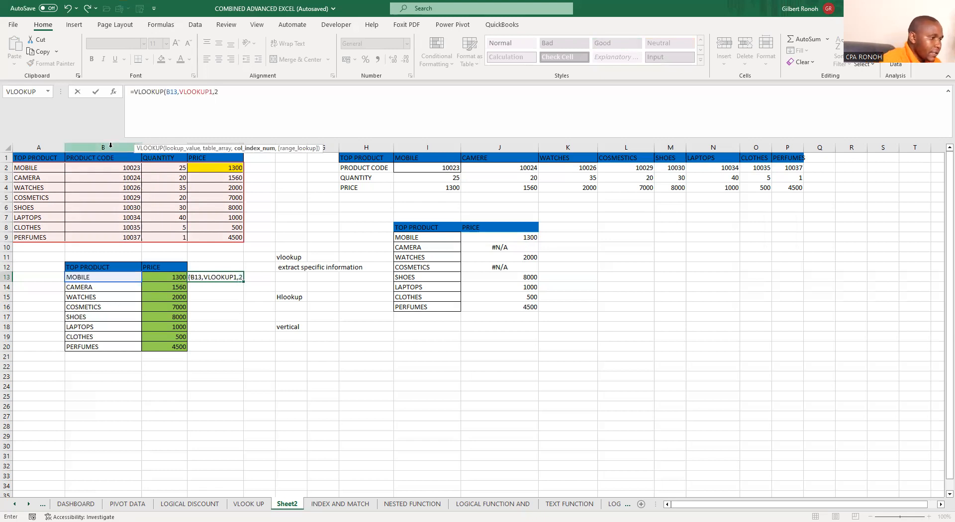
type(",0")
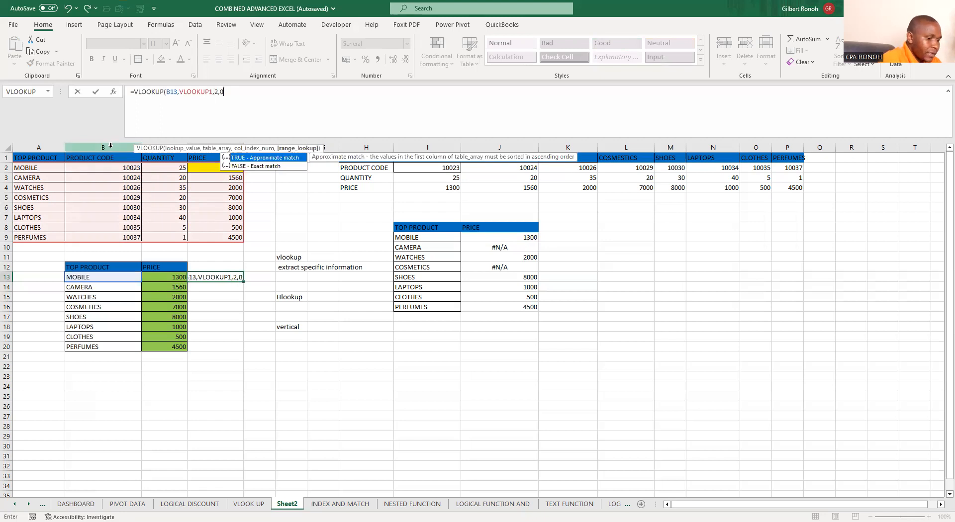
key("Return")
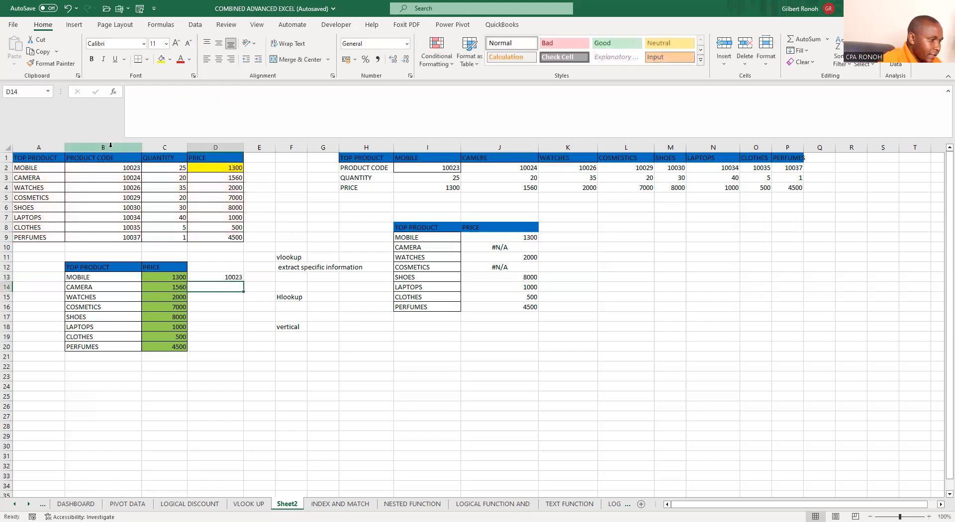
left_click(224, 276)
left_click(117, 167)
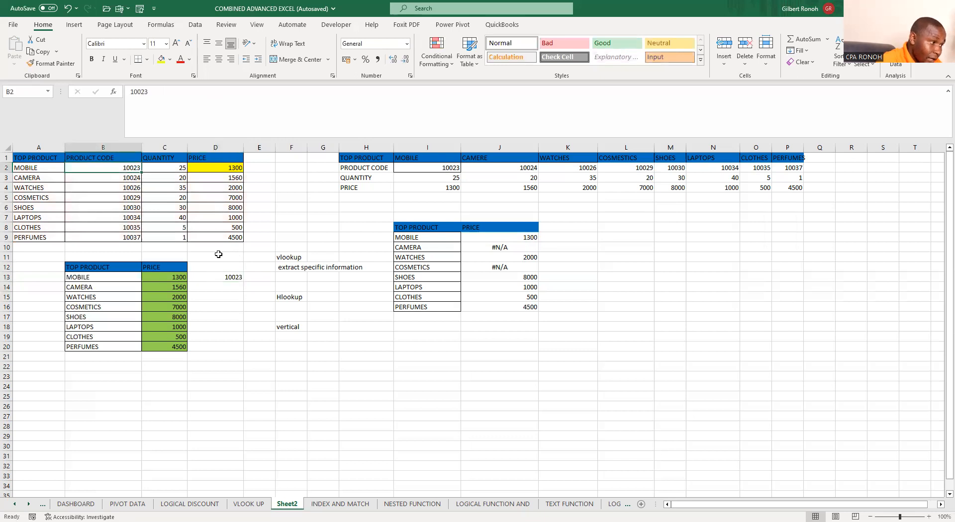
Copy the product code formula from D13 and paste only the formula into D14:D20.
left_click(215, 277)
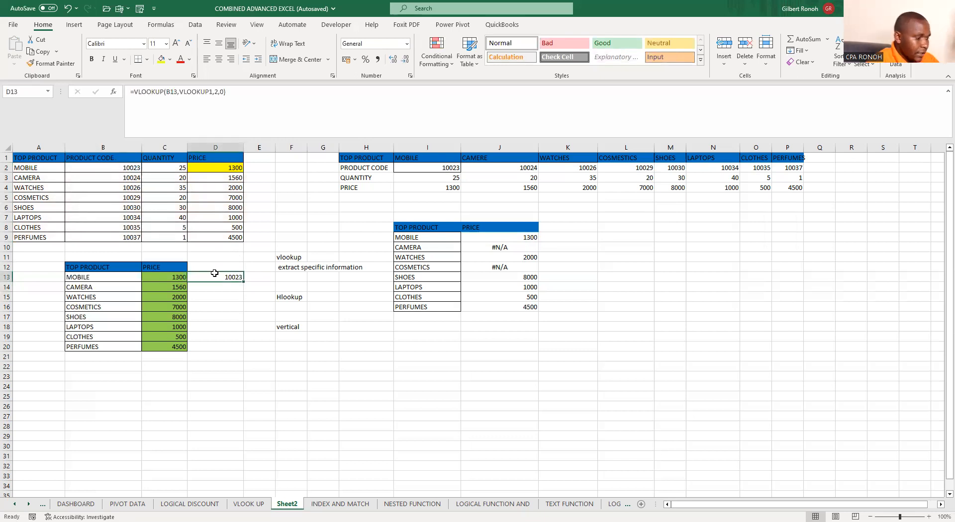
key("ctrl+c")
left_click_drag(222, 292, 215, 346)
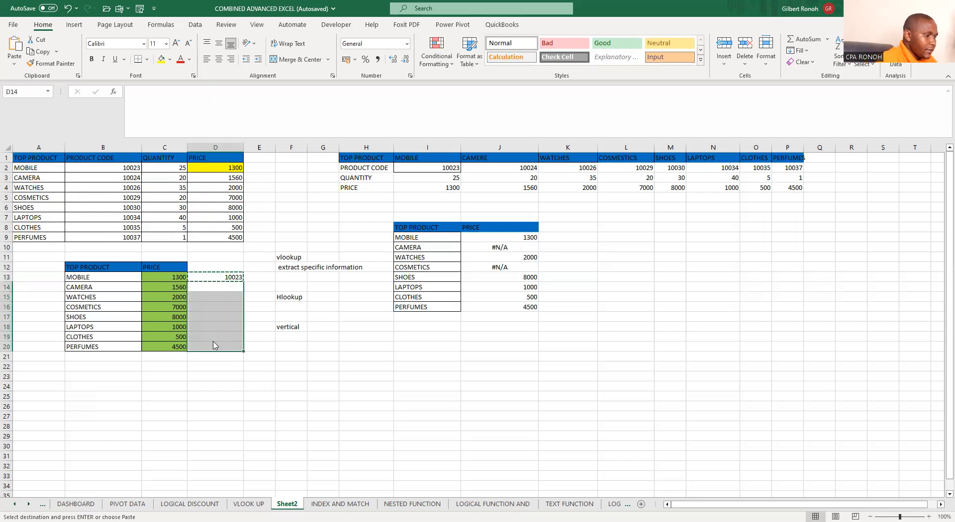
key("ctrl+alt+v")
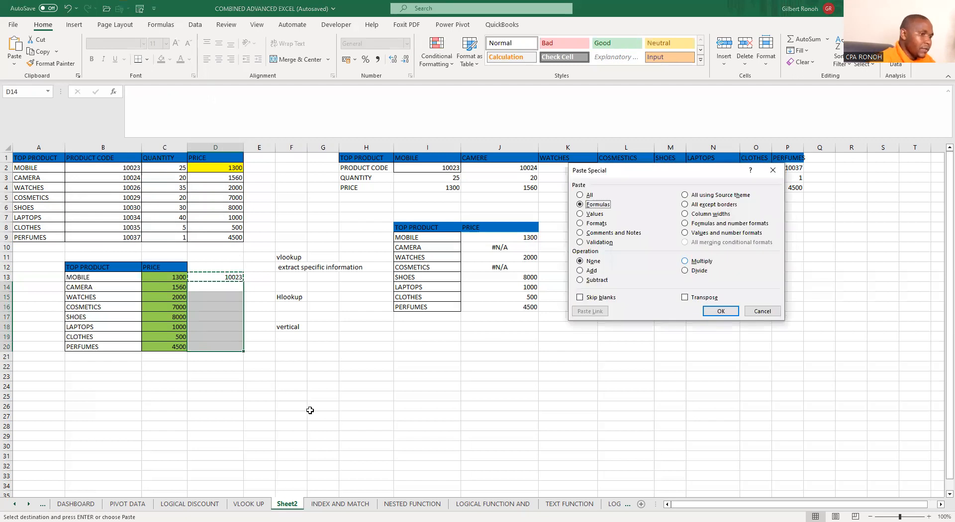
key("Return")
left_click(378, 323)
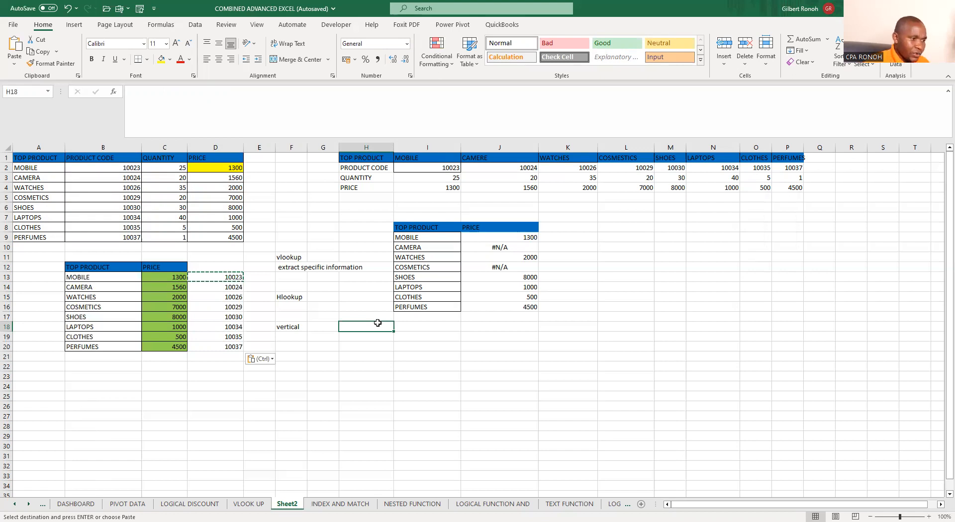
left_click(616, 305)
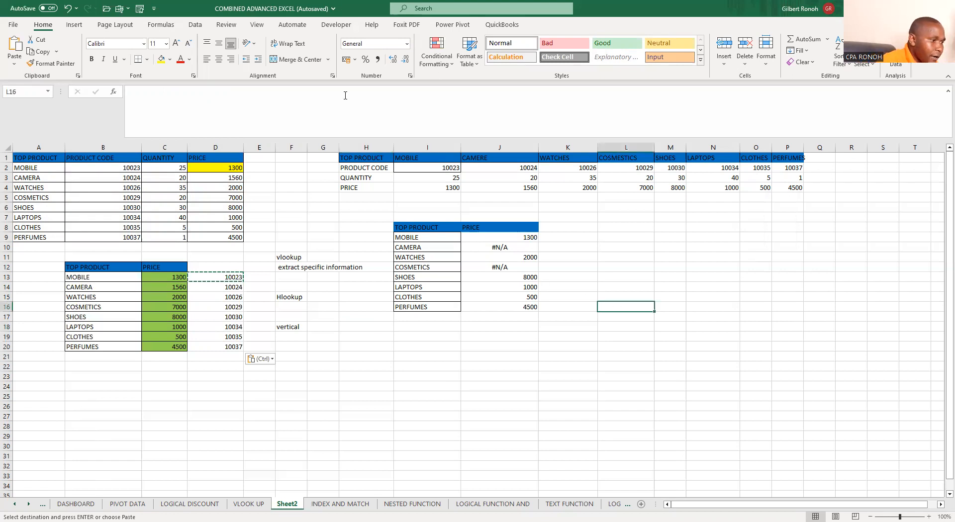
left_click_drag(366, 159, 778, 171)
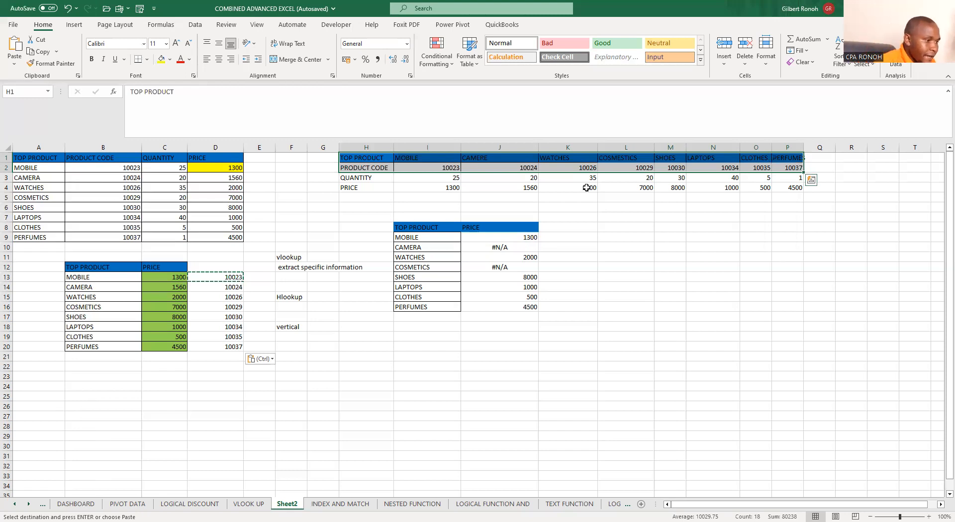
left_click(354, 161)
left_click_drag(364, 164, 782, 180)
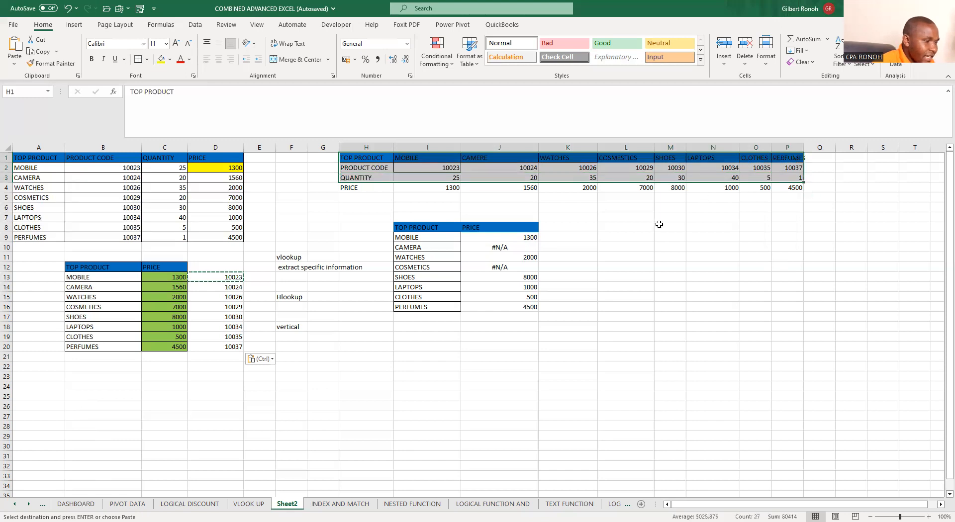
left_click(661, 224)
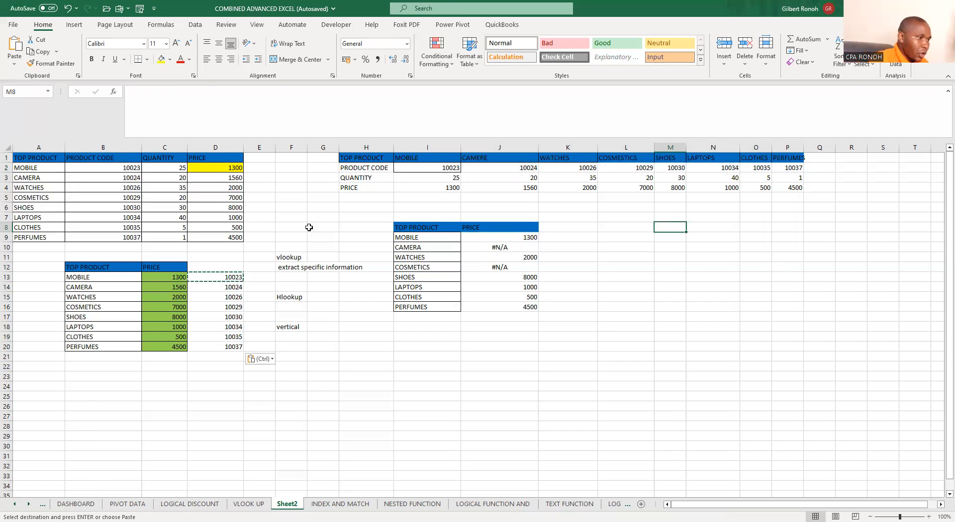
Copy the product table A1:D9 and paste it transposed starting at cell I22.
left_click_drag(50, 161, 229, 228)
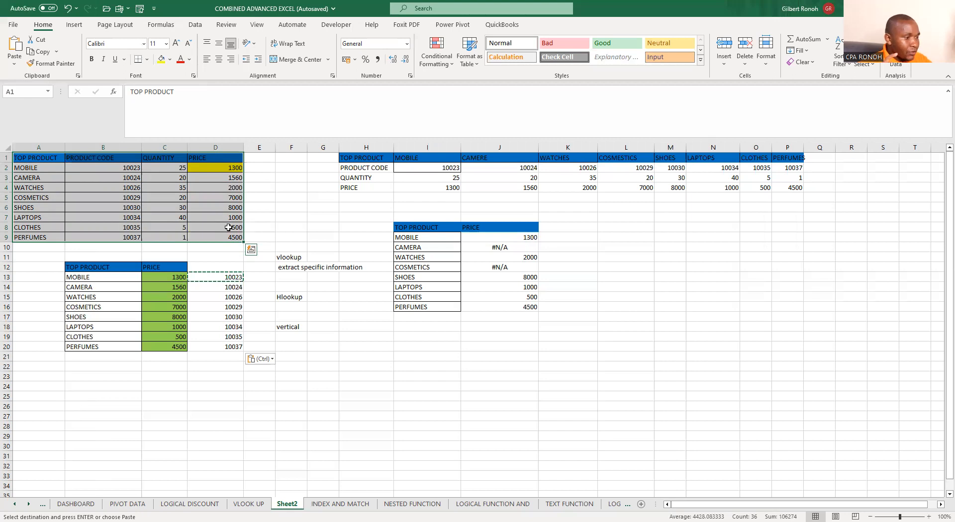
key("ctrl+c")
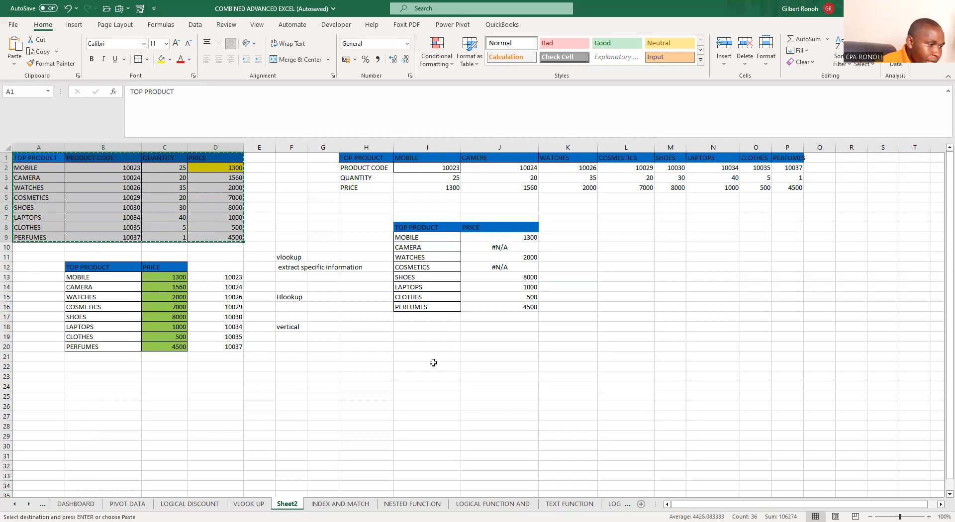
left_click(433, 363)
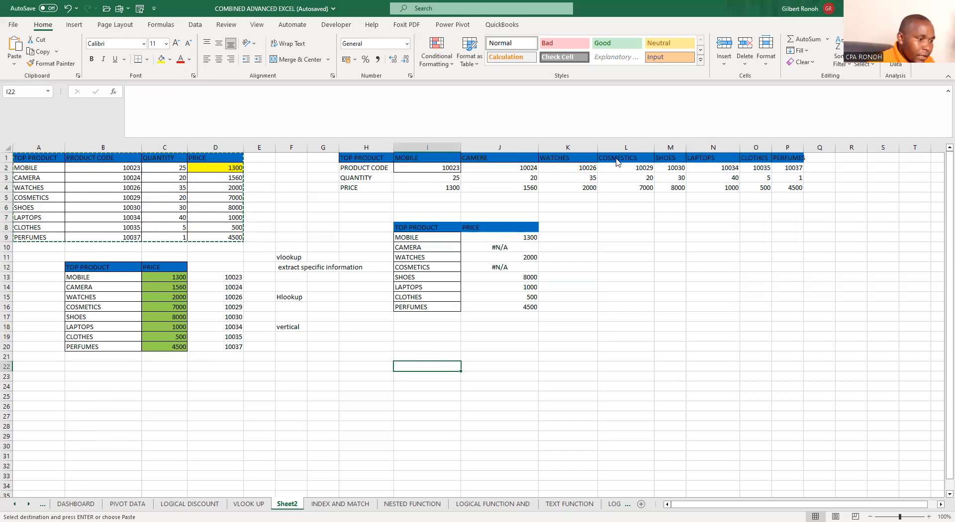
key("ctrl+alt+v")
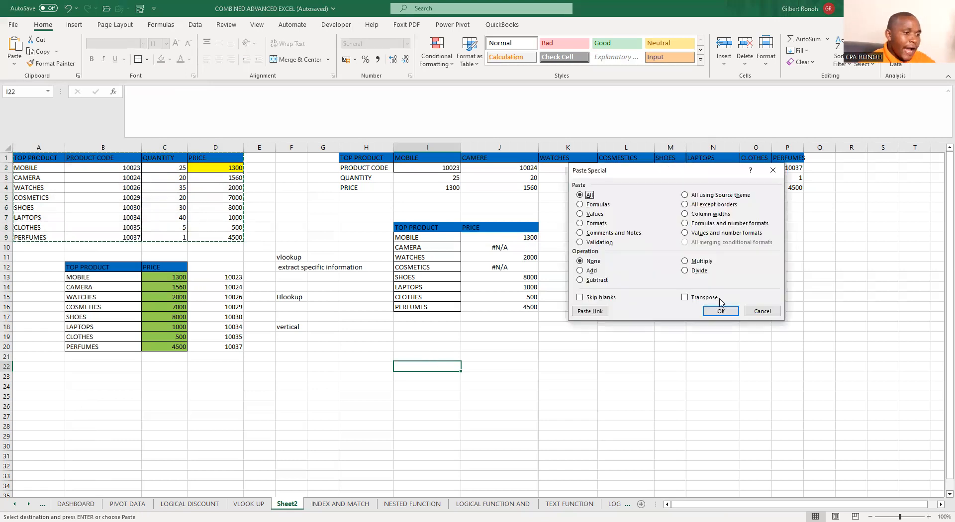
left_click(685, 298)
left_click(714, 310)
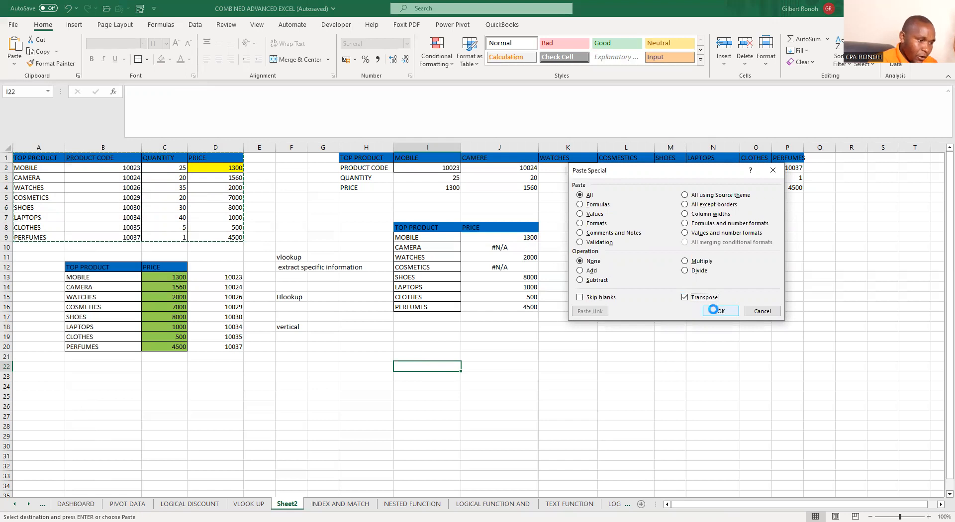
left_click(575, 416)
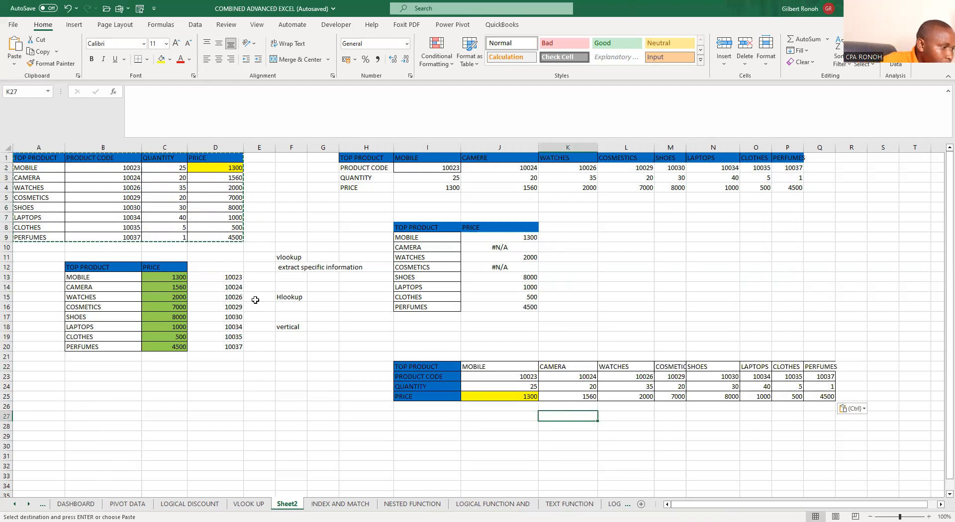
Clear the lookup notes from cells F10:F19.
left_click_drag(290, 267, 294, 329)
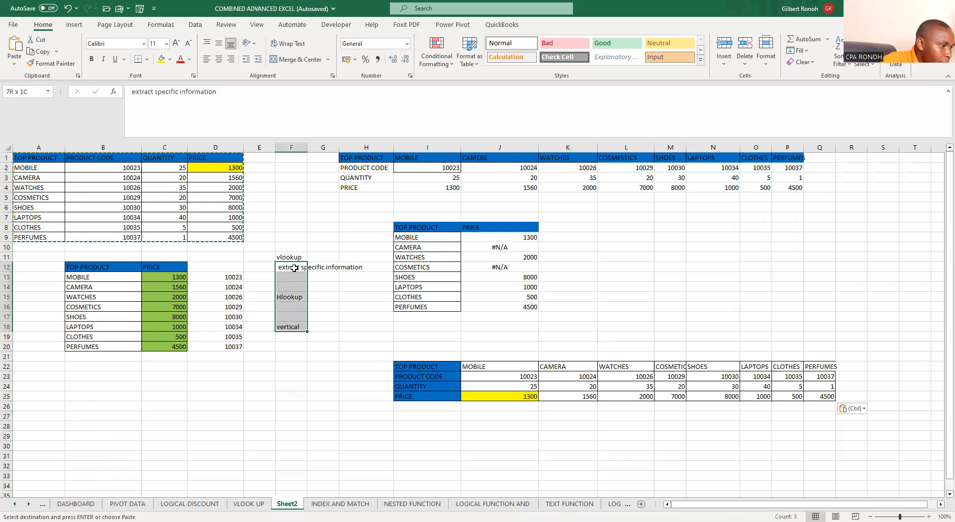
left_click(291, 247)
left_click(293, 334, "shift")
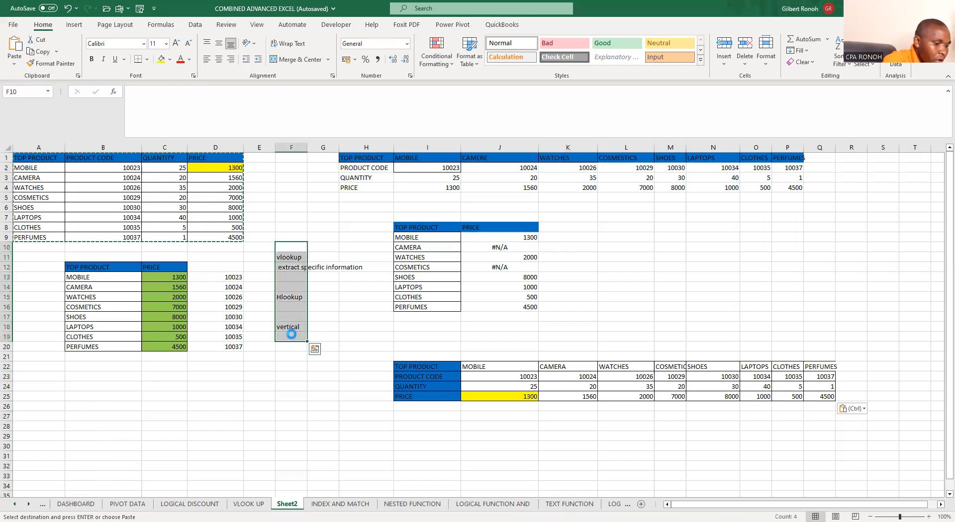
key("Delete")
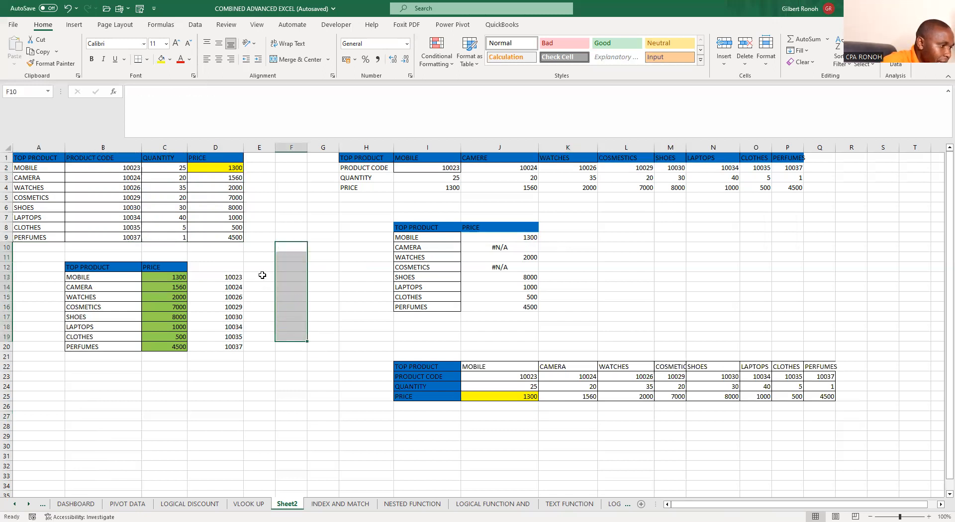
left_click(262, 276)
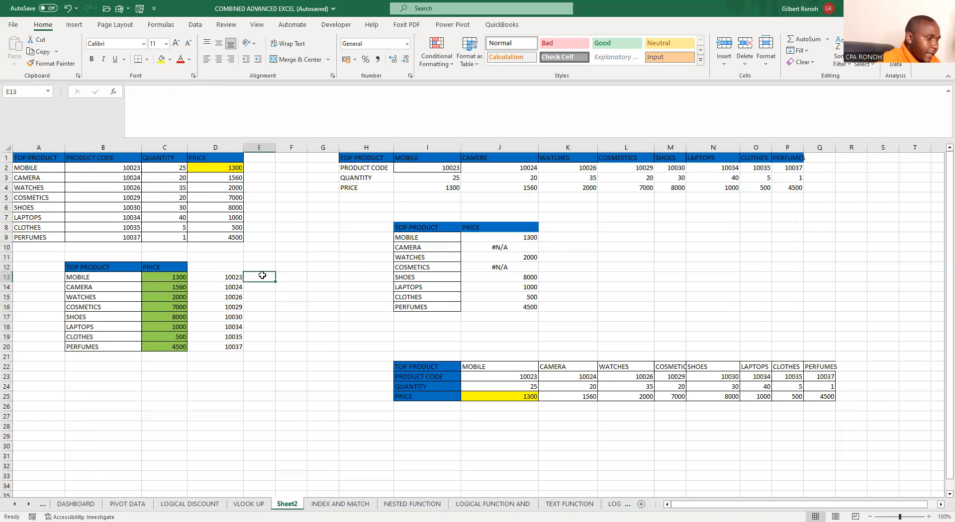
type("=")
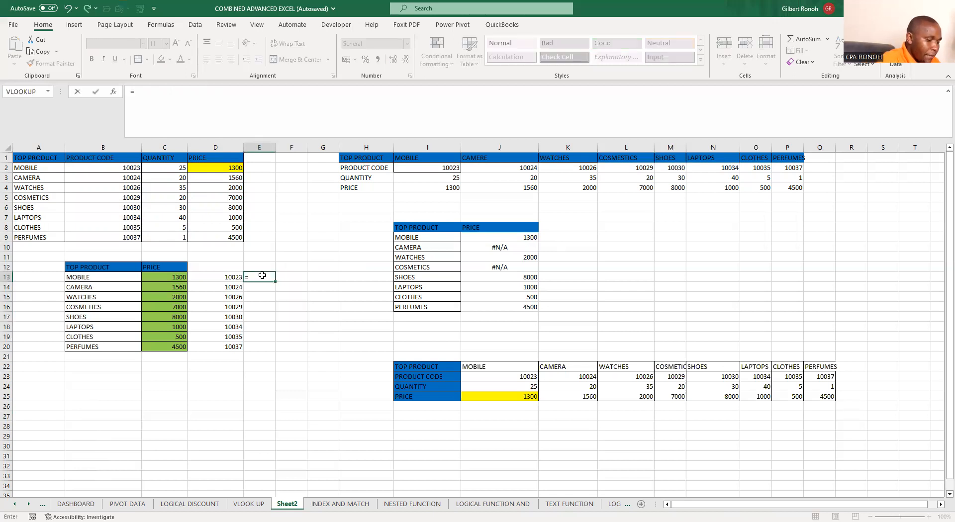
type("H")
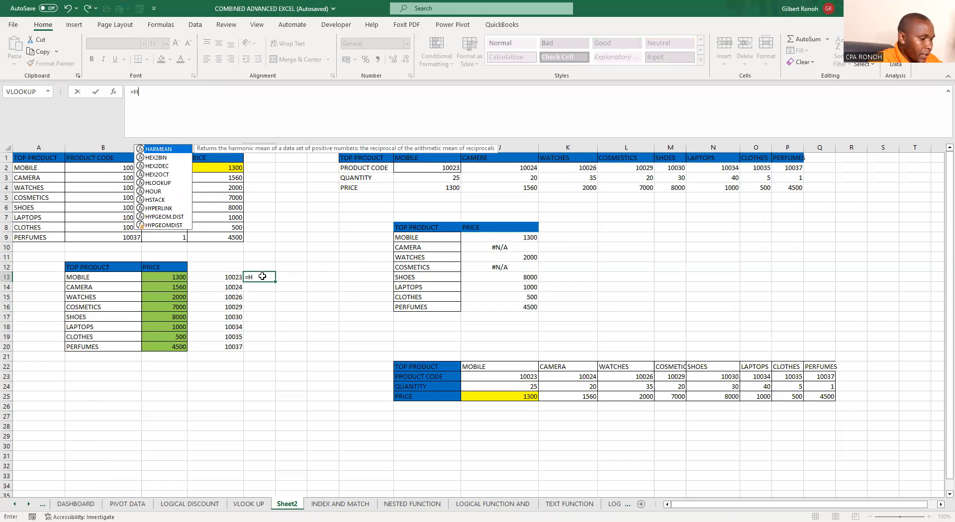
type("LO")
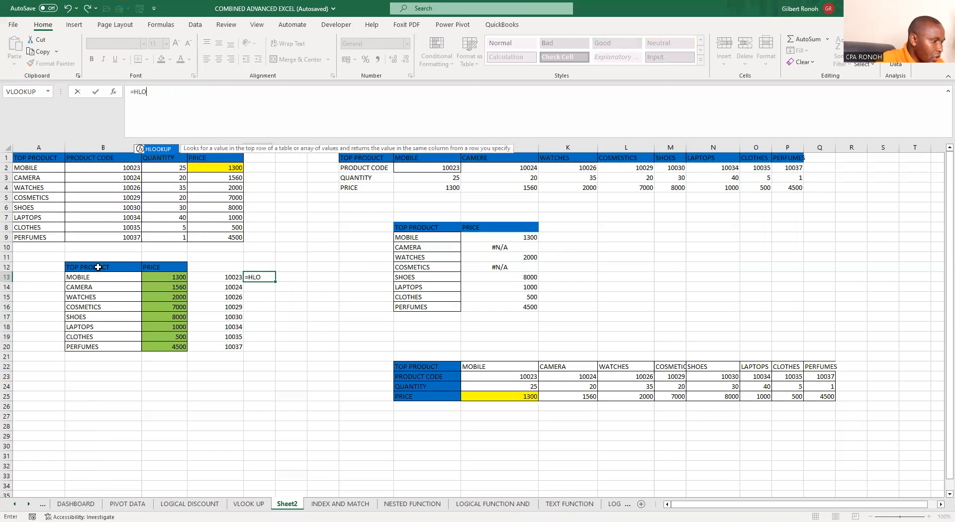
key("Tab")
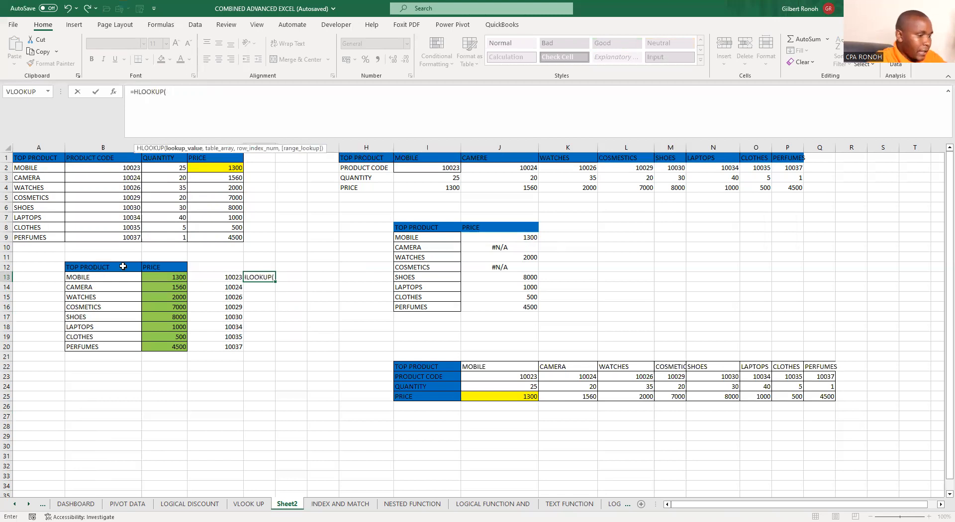
key("Escape")
left_click(504, 453)
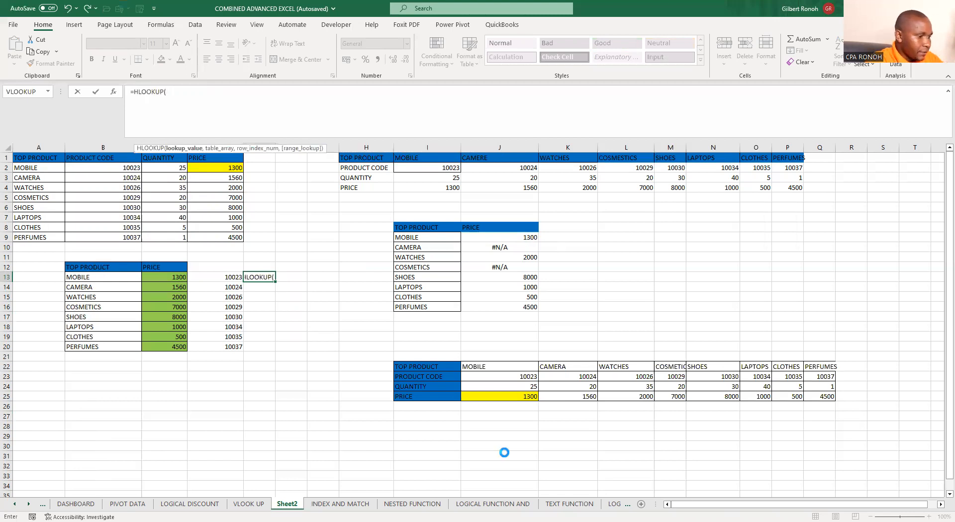
Name the transposed table's data range J22:Q25, without its header column, HLOOKUP1.
left_click_drag(521, 368, 821, 397)
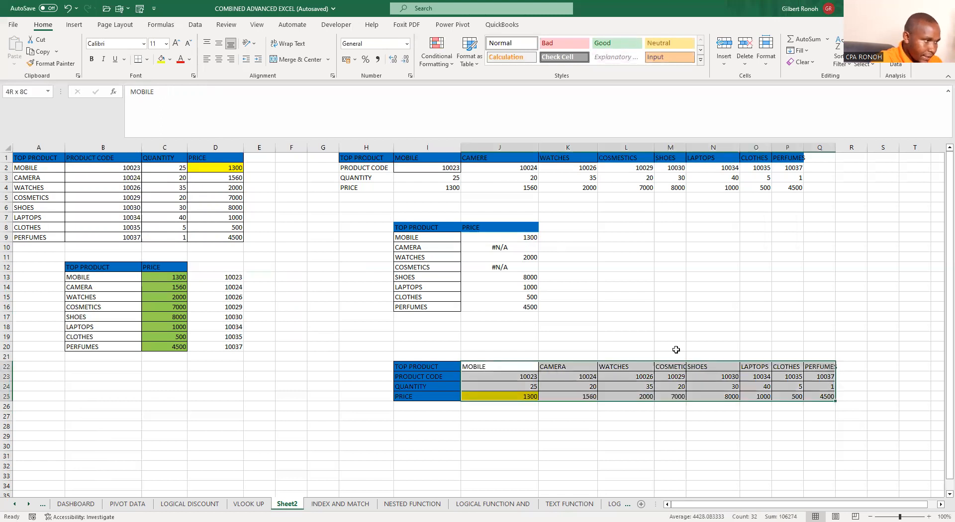
left_click(23, 92)
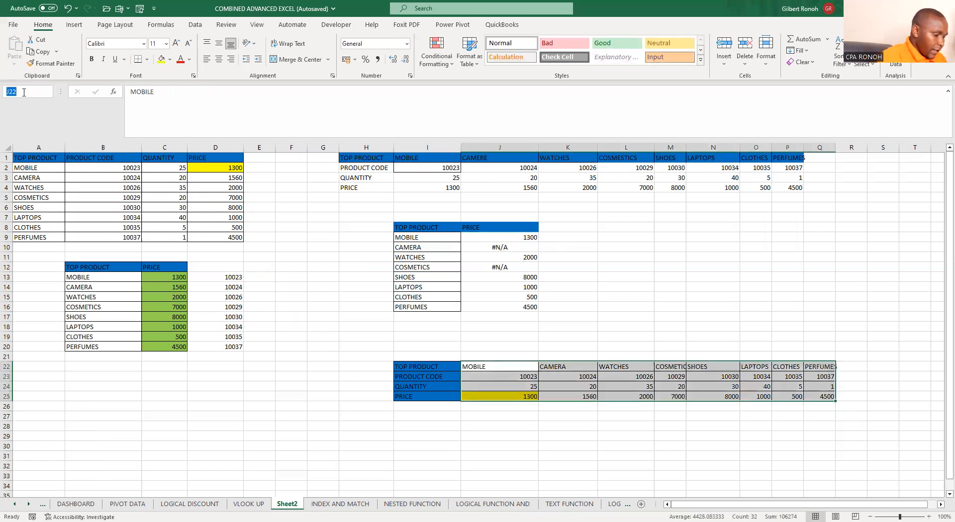
type("h")
type("loo")
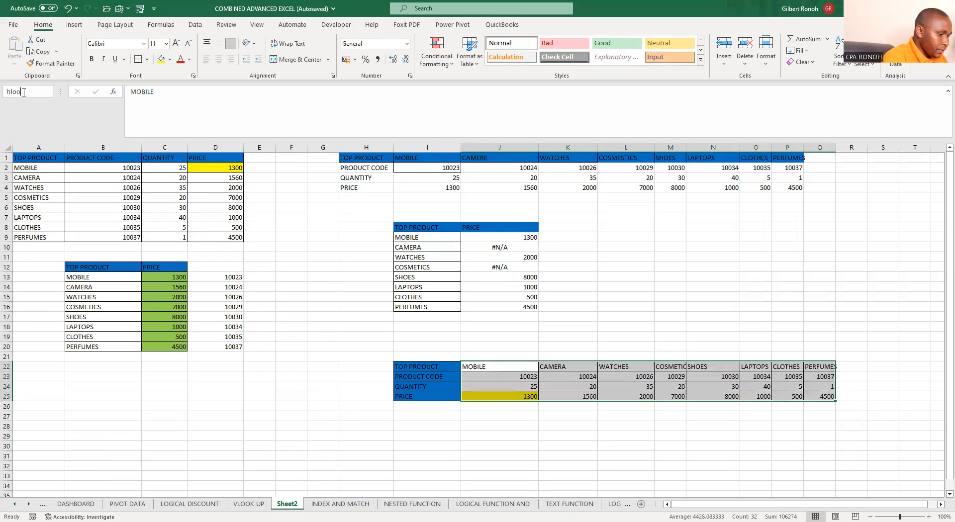
key("BackSpace")
key("BackSpace")
key("BackSpace")
key("BackSpace")
type("J")
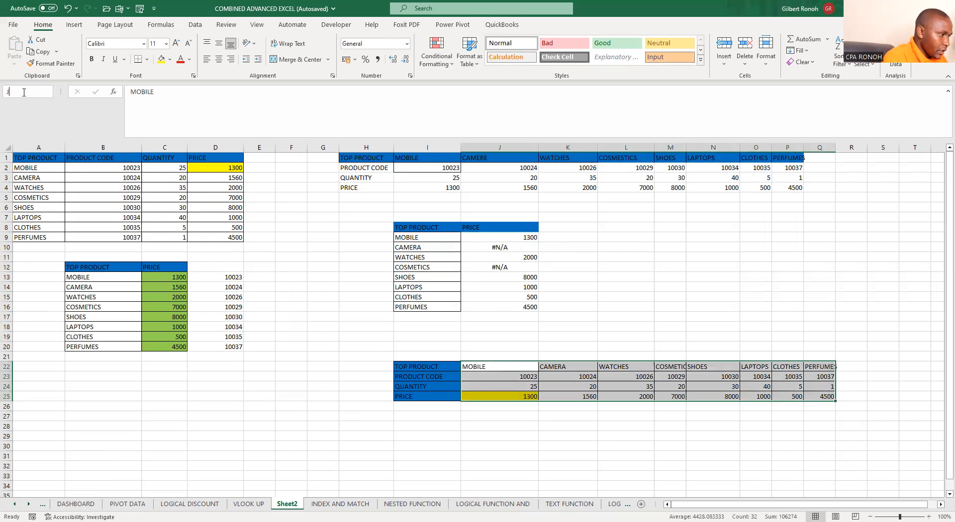
key("BackSpace")
type("HL")
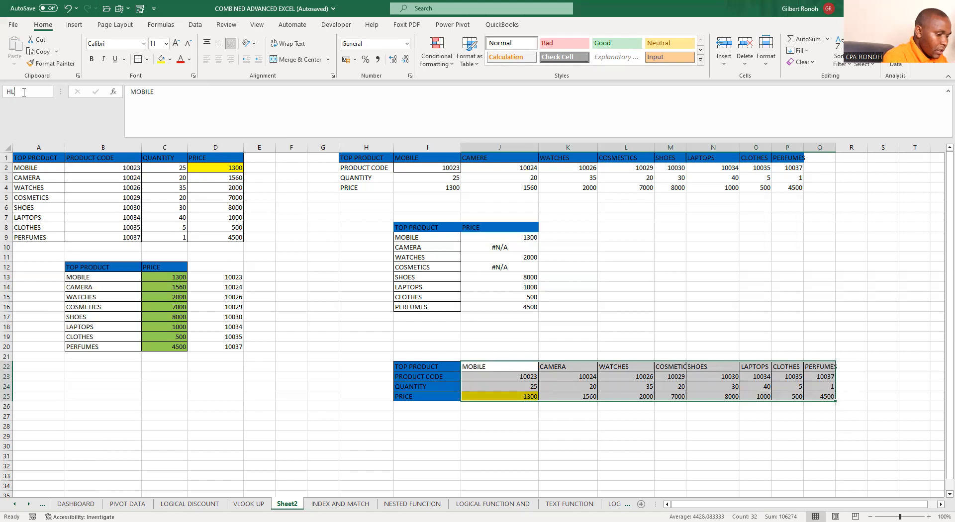
type("OOK")
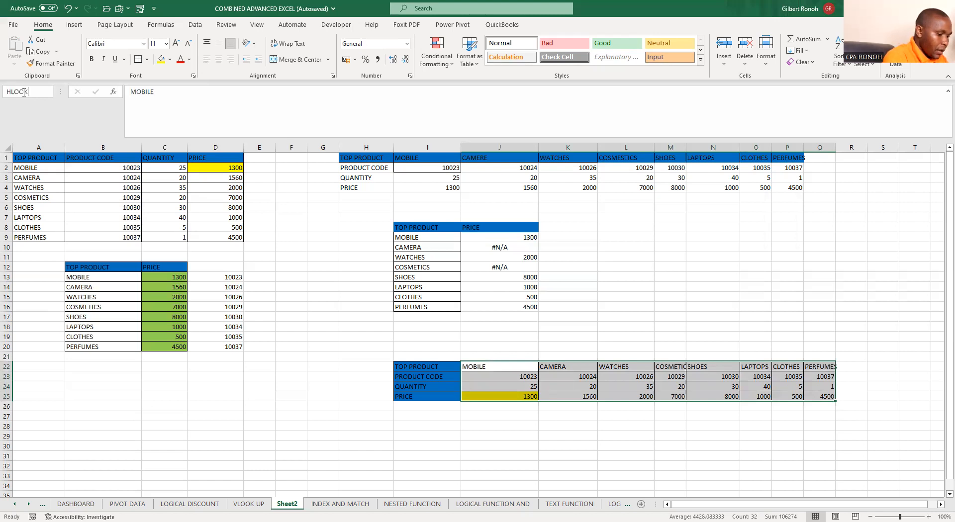
type("UP1")
key("Return")
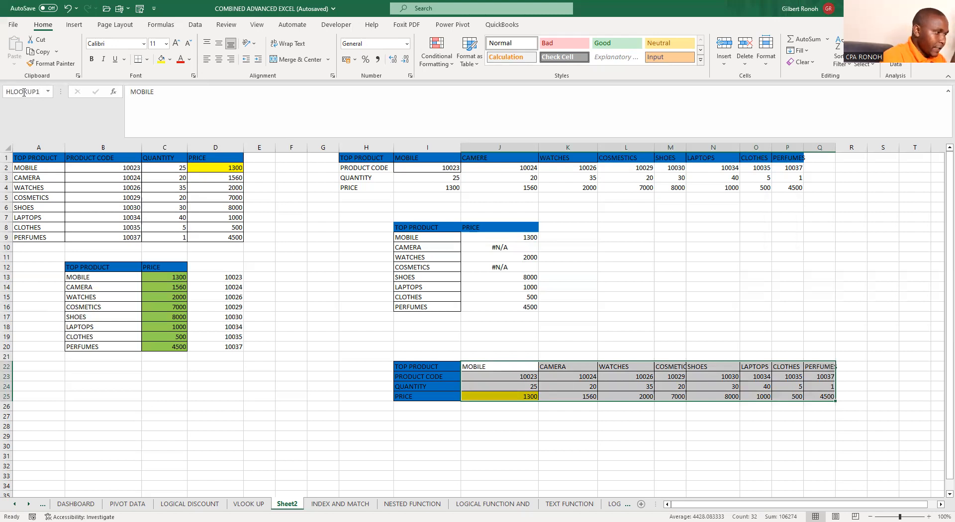
left_click(211, 415)
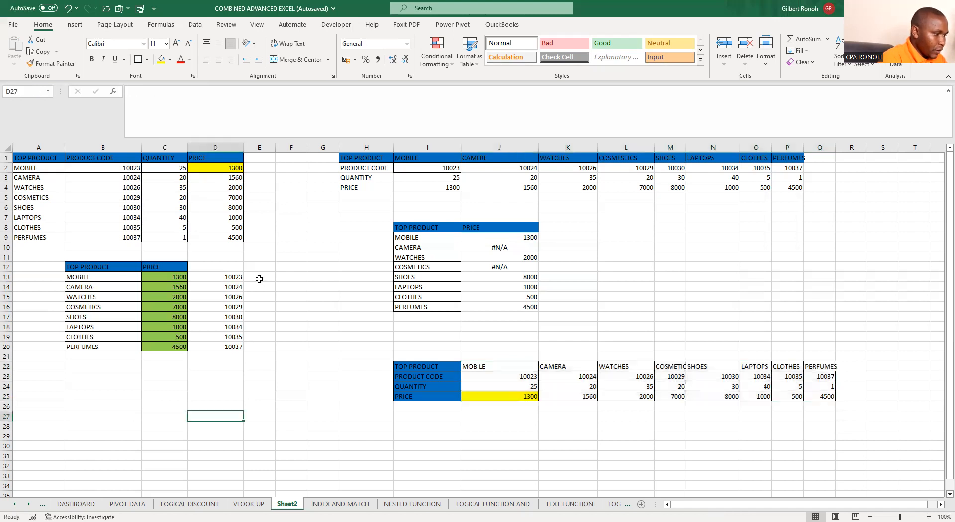
Begin an HLOOKUP formula in E13, beside the MOBILE product code, with B13 as its lookup value.
left_click(259, 279)
type("=")
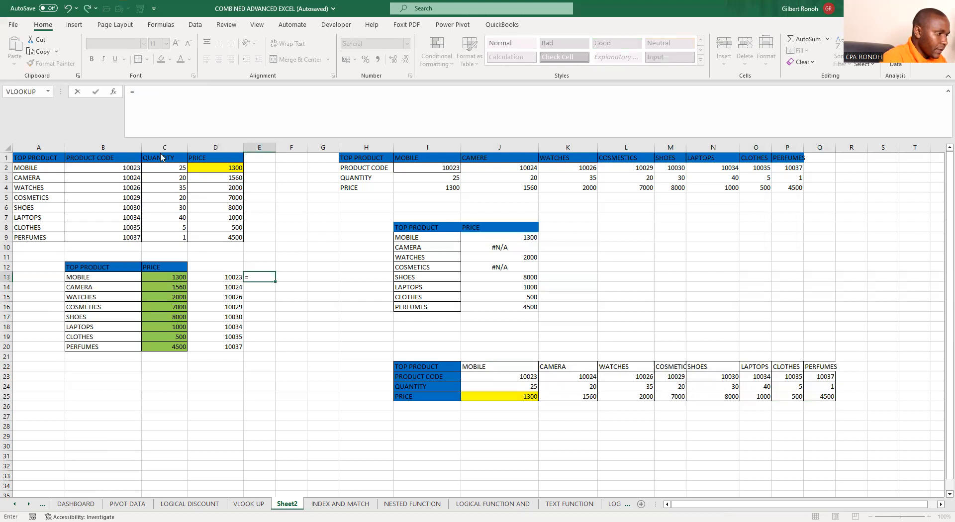
type("HL")
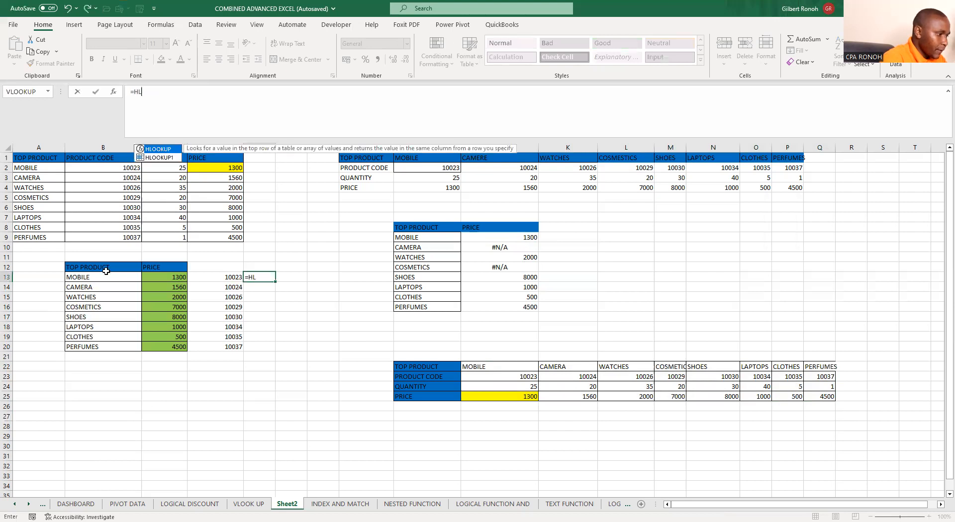
key("Tab")
left_click(96, 277)
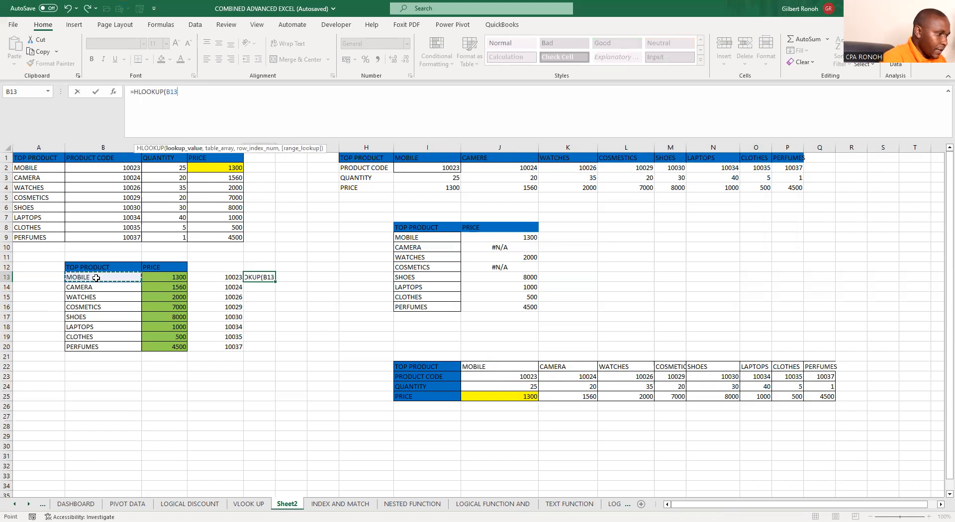
Finish the E13 HLOOKUP formula with table array HLOOKUP1, row index 4 and range lookup 0.
type(",HL")
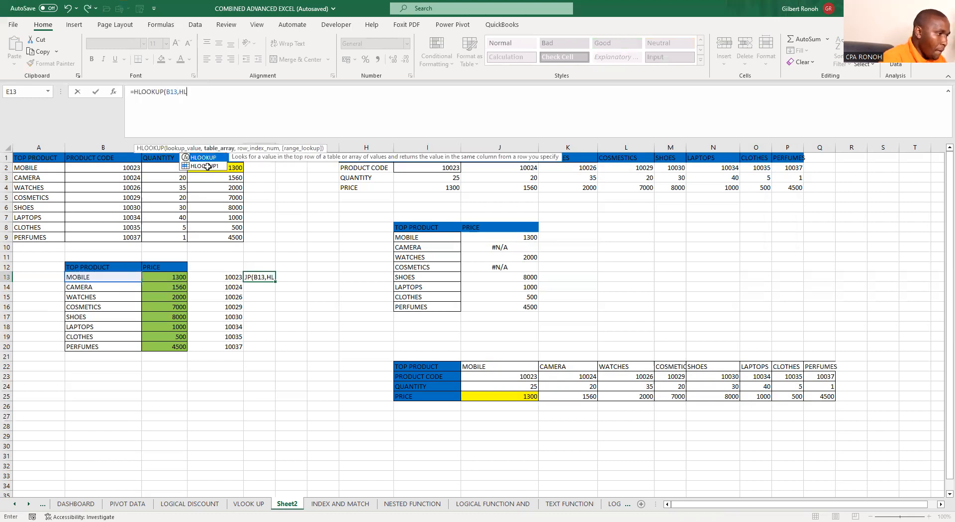
double_click(207, 167)
type(",")
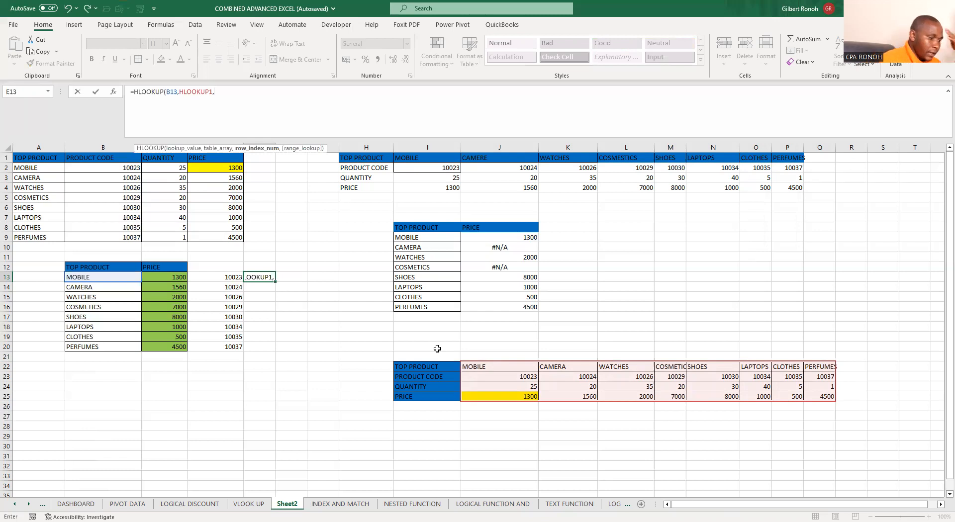
type("4")
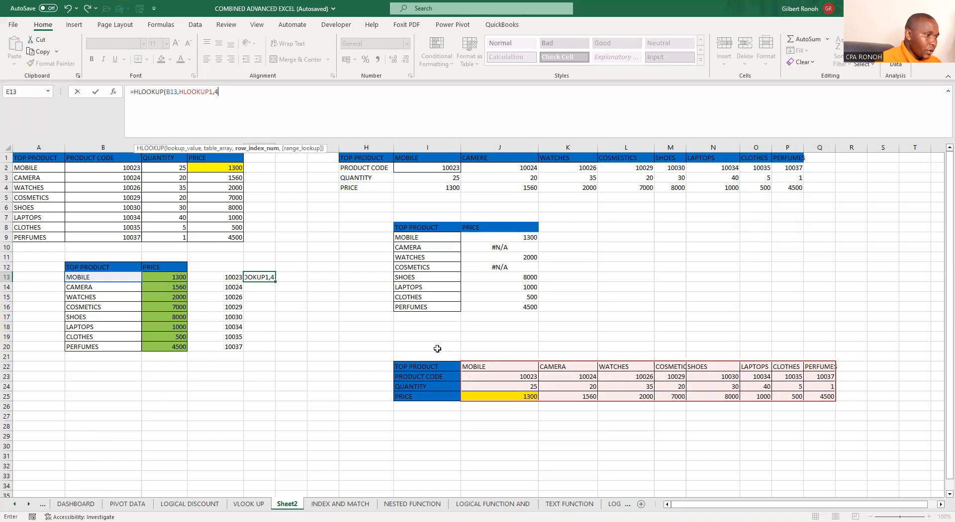
type(",0")
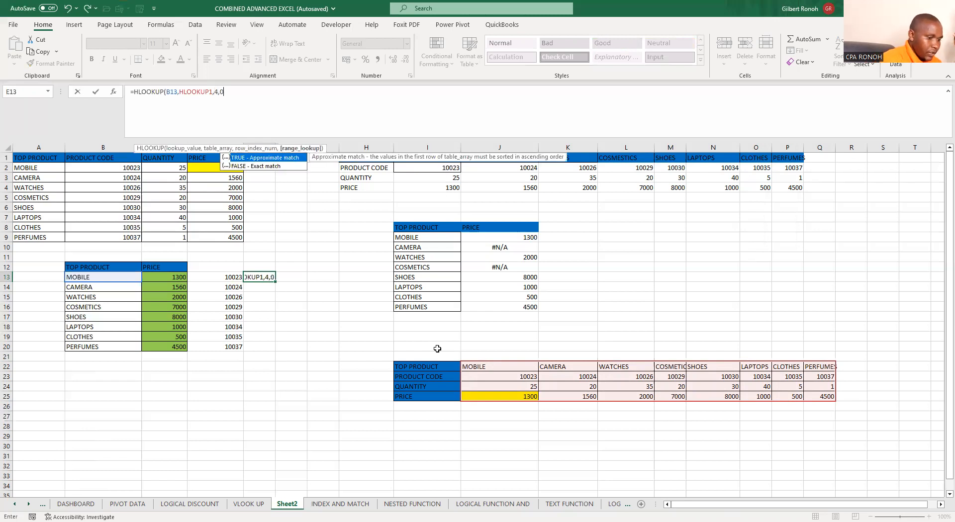
key("Return")
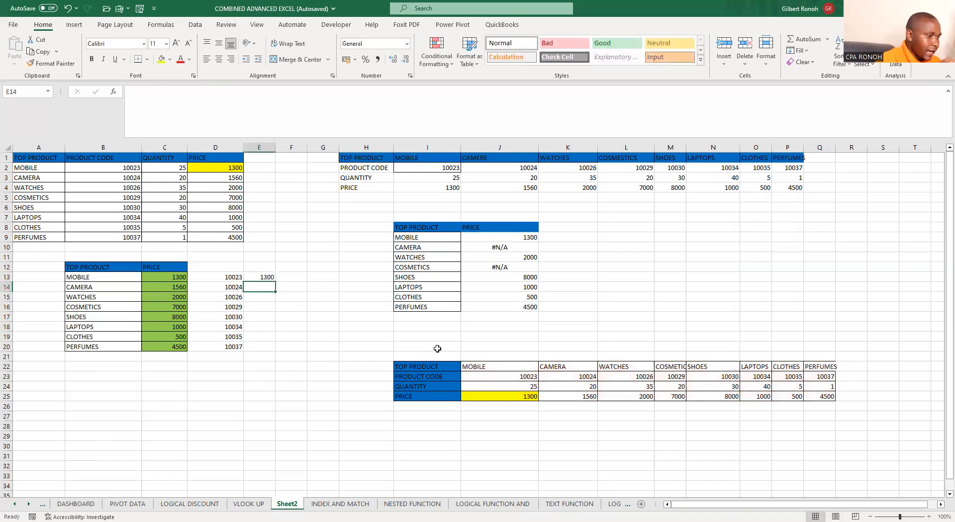
Copy the HLOOKUP formula from E13 into E14:E20 and compare the results with the neighbouring VLOOKUP columns.
left_click(261, 277)
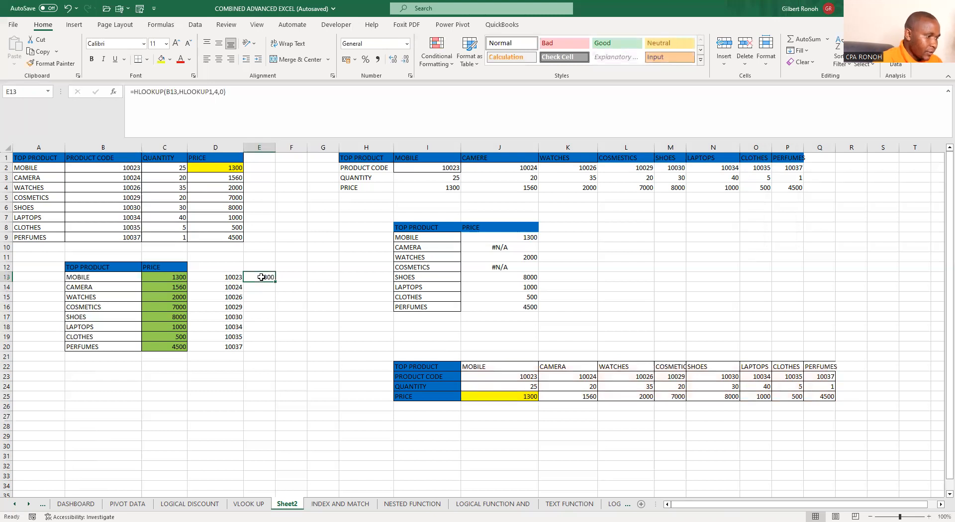
key("ctrl+c")
left_click_drag(260, 285, 255, 347)
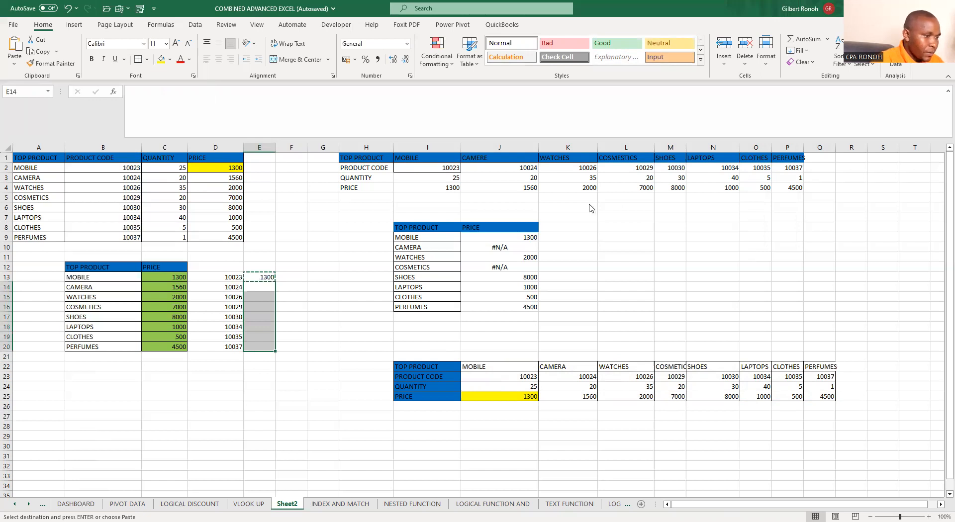
key("ctrl+alt+v")
left_click(721, 311)
left_click(255, 392)
left_click_drag(168, 275, 260, 345)
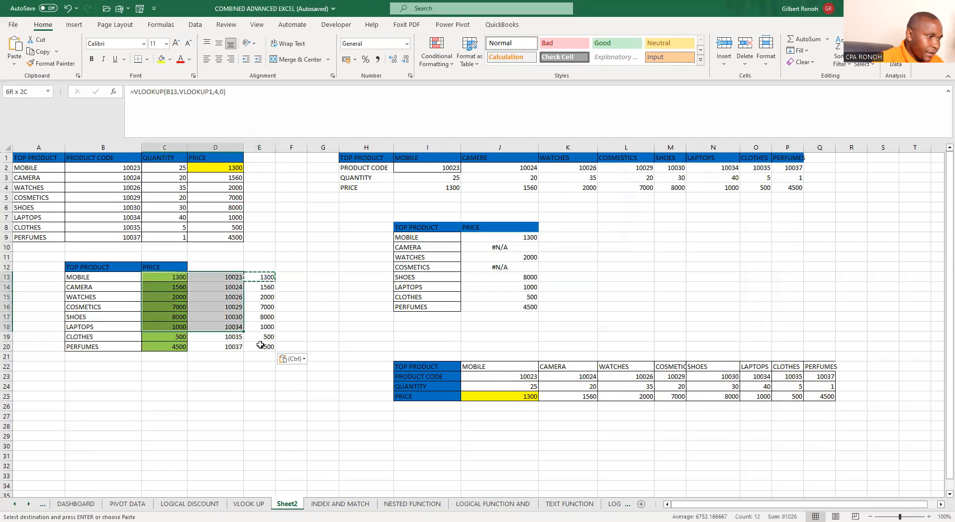